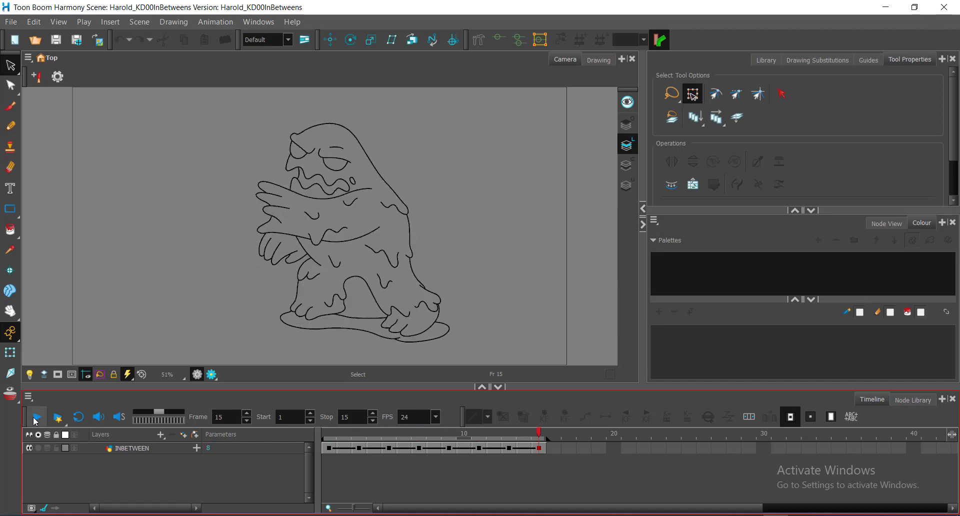
Play back the in-between animation and scrub through its frames, returning the playhead to frame 1
click(35, 421)
click(328, 430)
click(356, 431)
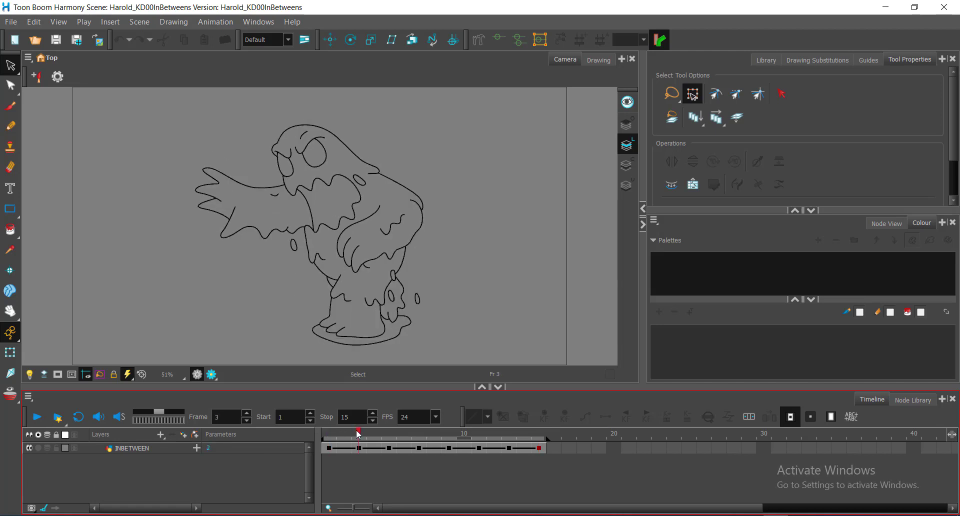
click(390, 436)
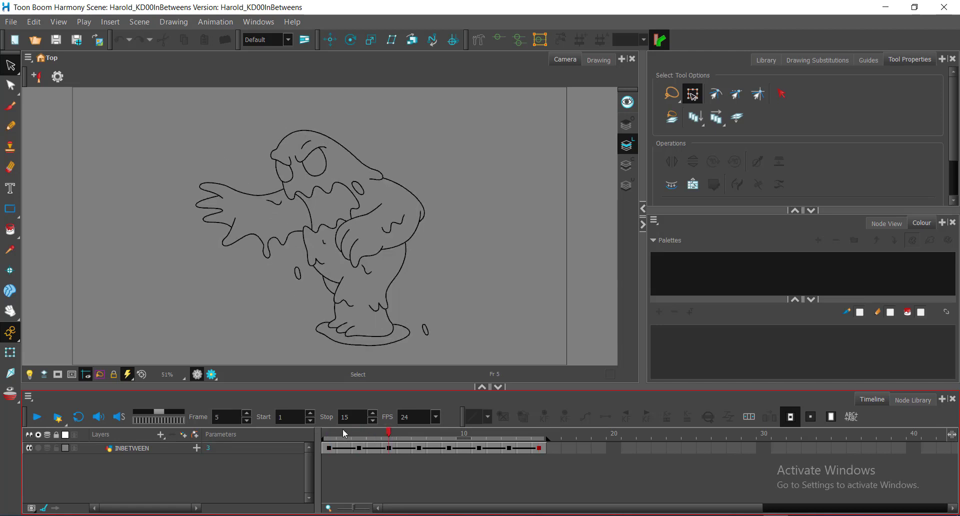
click(344, 432)
click(373, 433)
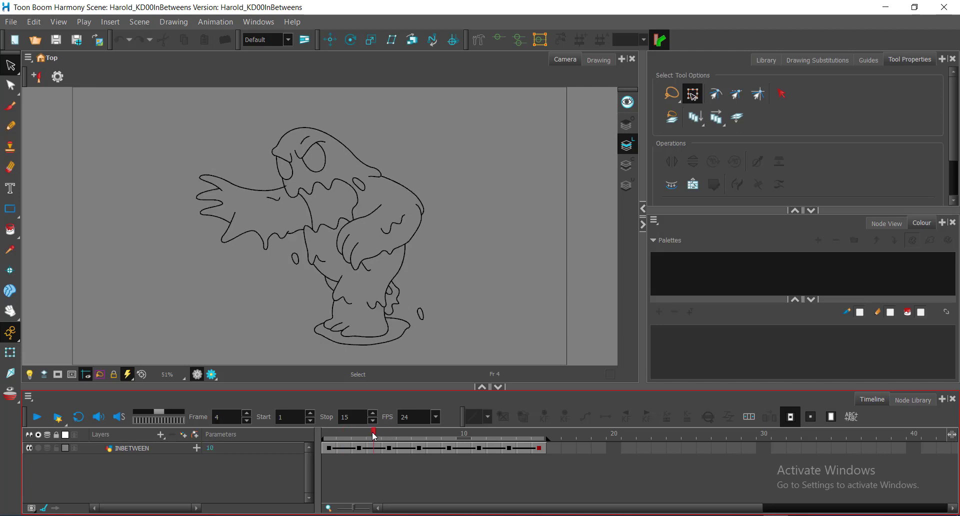
click(401, 432)
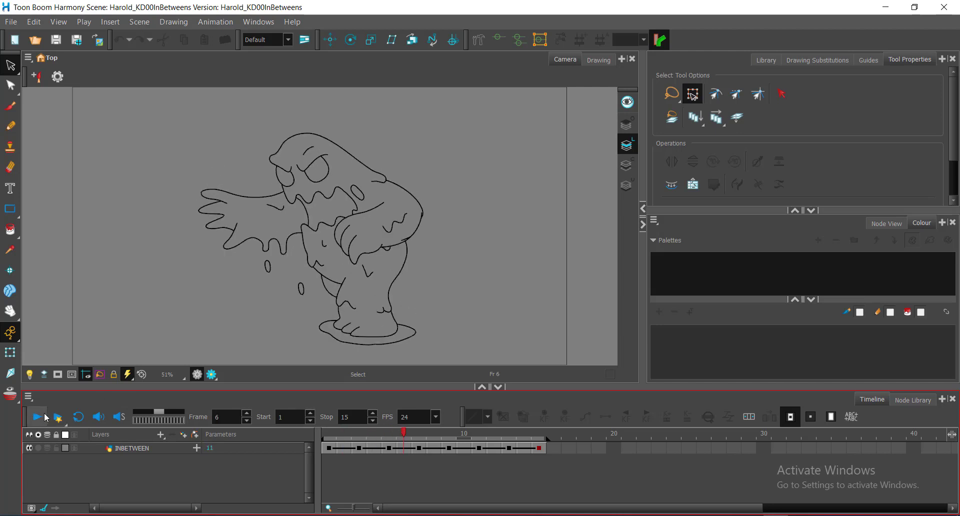
click(38, 417)
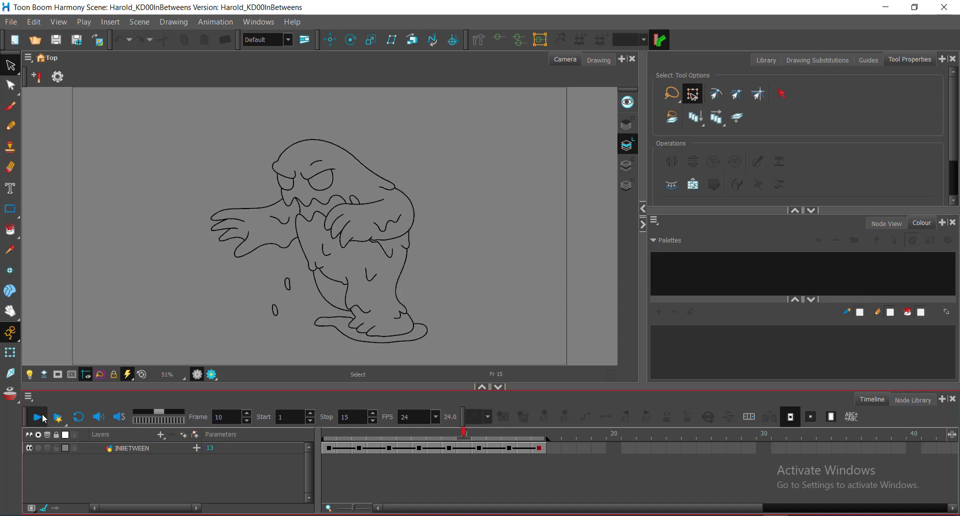
click(38, 417)
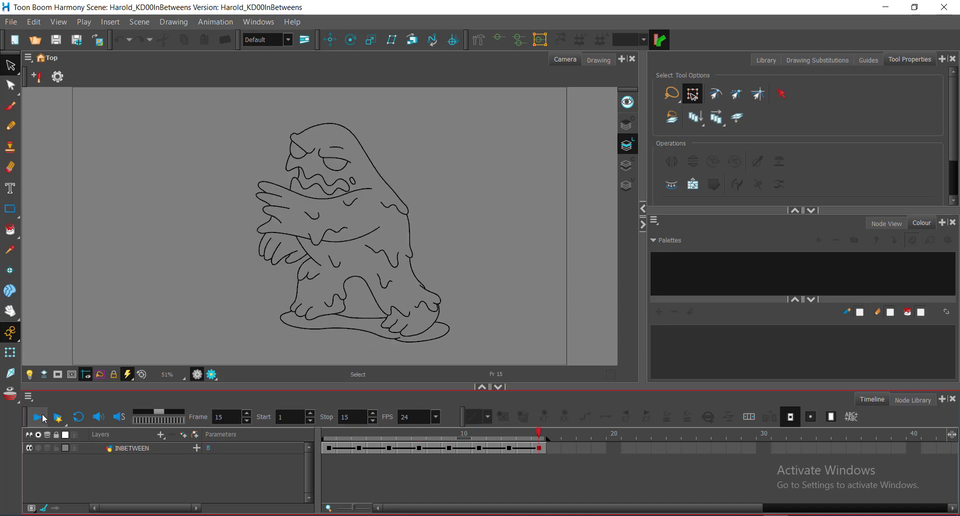
click(38, 417)
drag(540, 432, 311, 433)
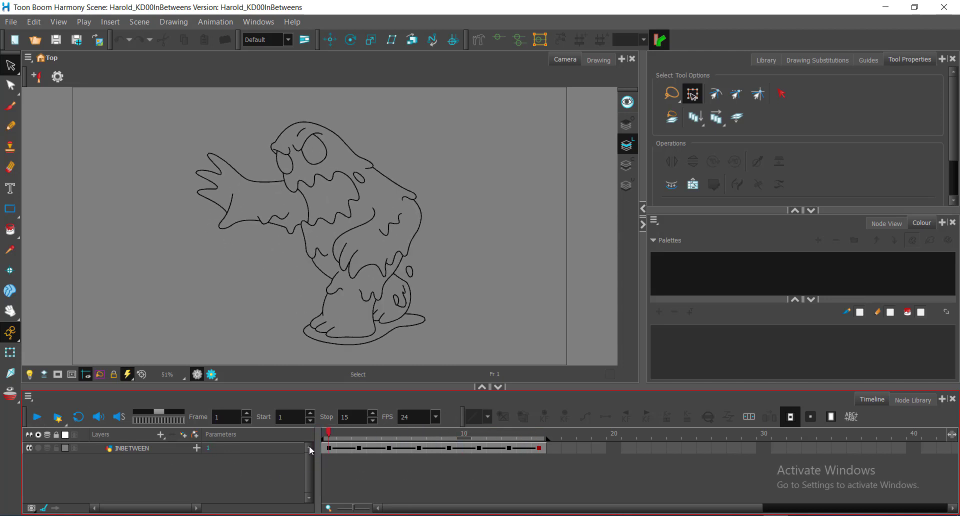
Start saving the scene under a new name and browse to the KDs00 folder in Session 02 Exercise
click(10, 22)
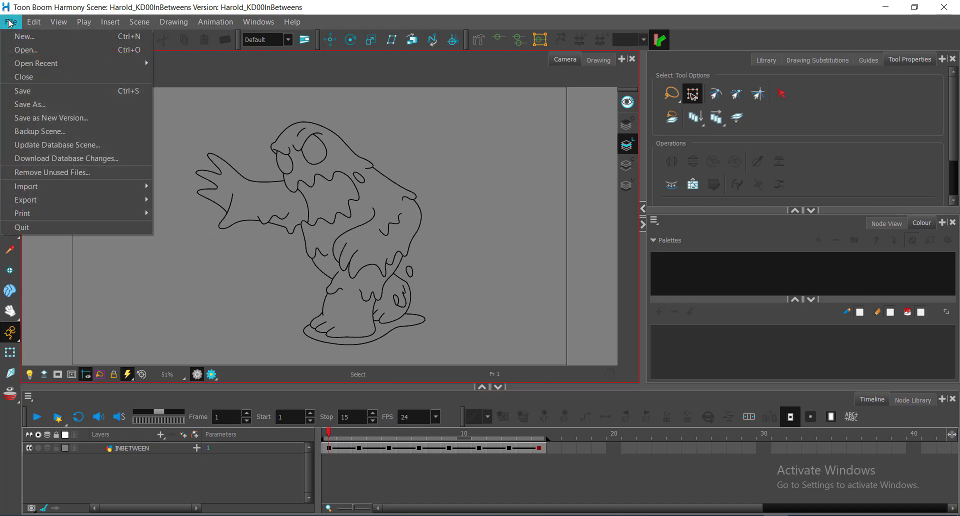
click(26, 104)
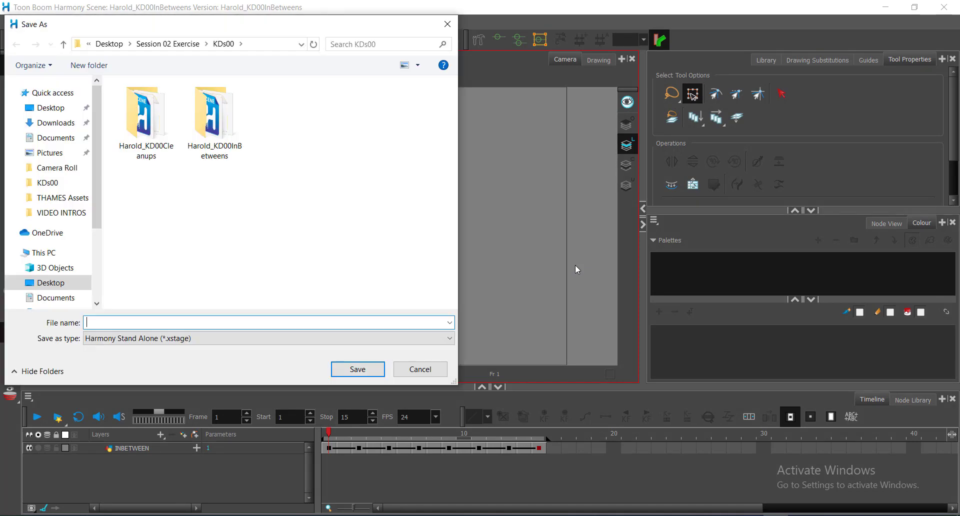
click(160, 44)
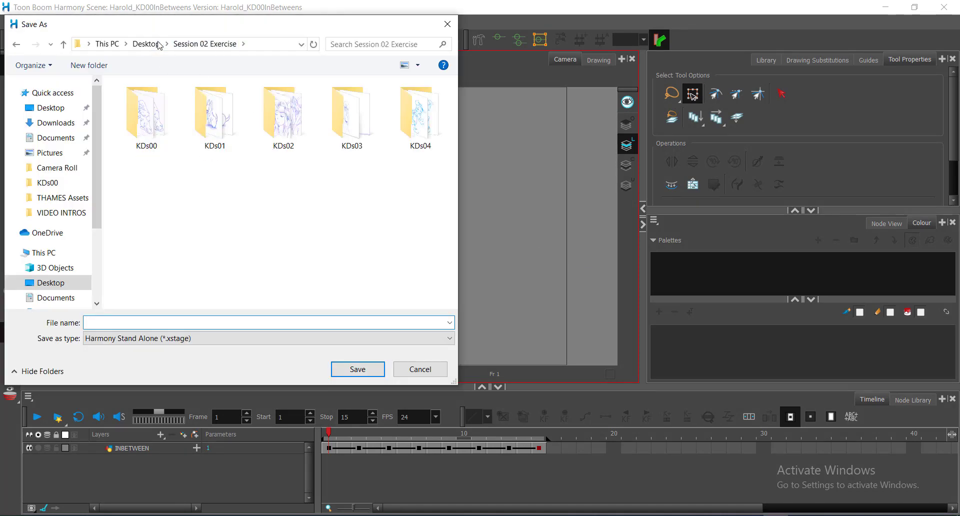
click(151, 143)
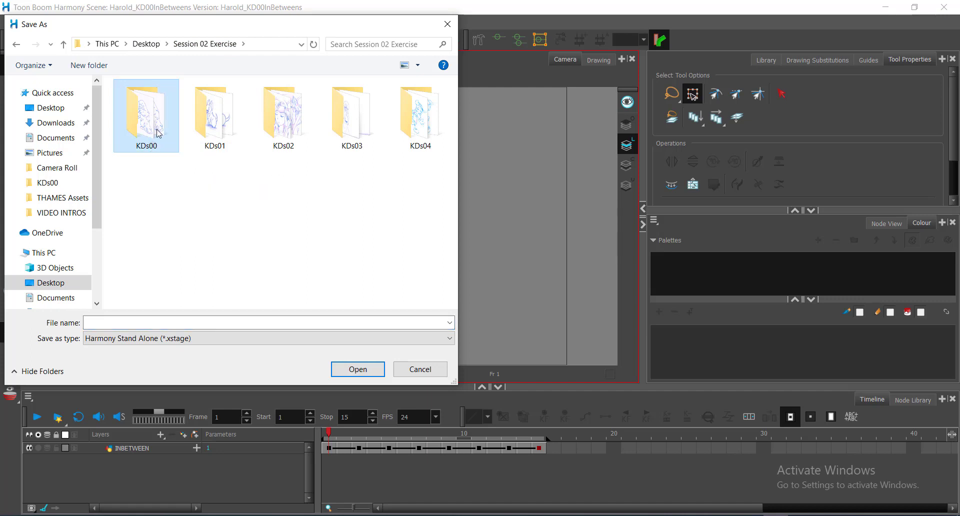
click(358, 370)
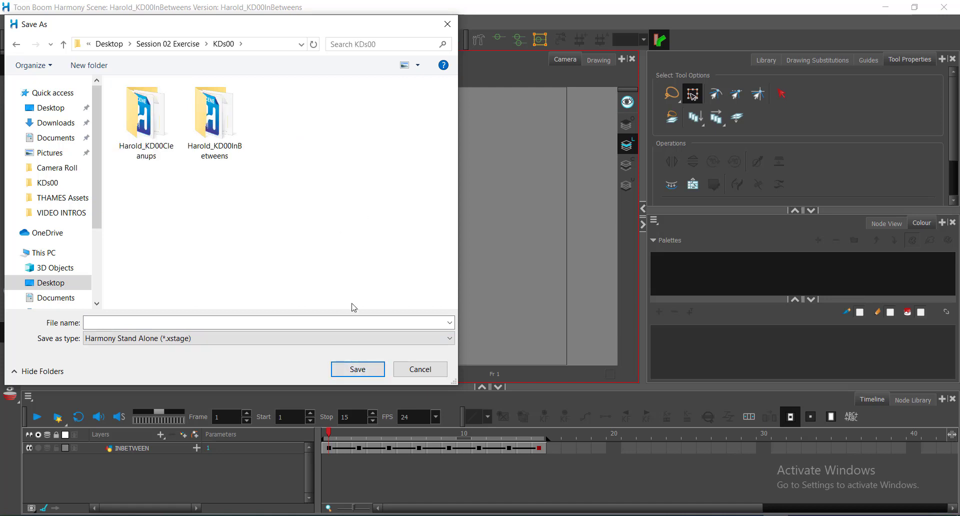
click(143, 126)
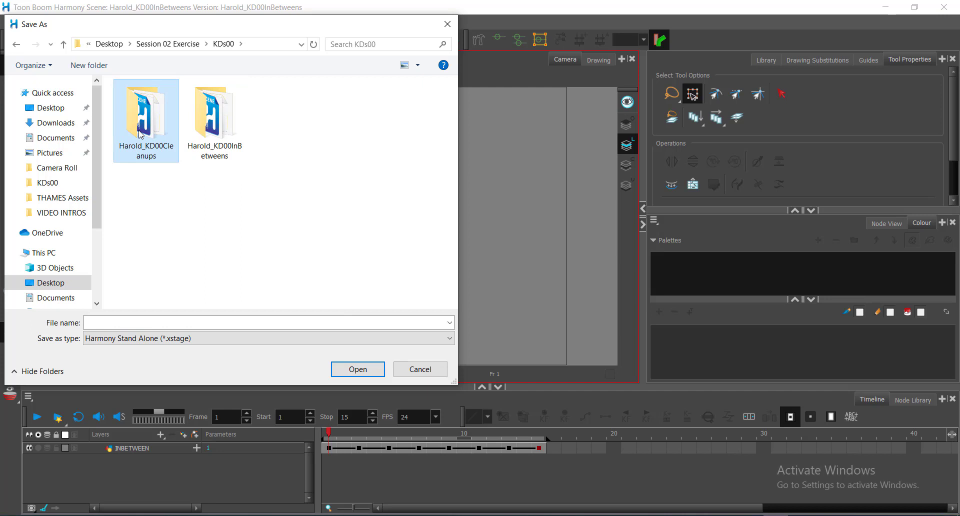
Copy the Harold_KD00InBetweens folder's name and paste it as the file name of the new scene
click(216, 125)
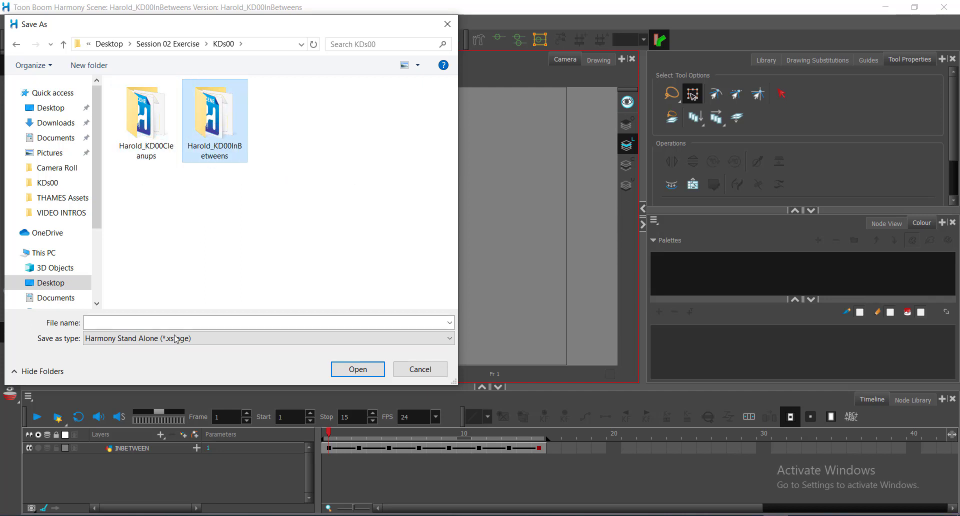
key(F2)
key(ctrl+c)
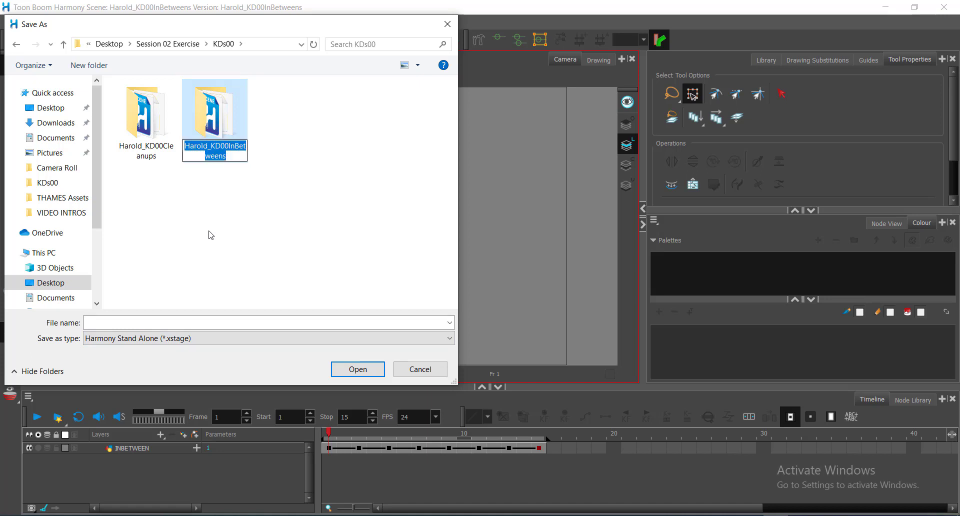
click(149, 325)
click(149, 323)
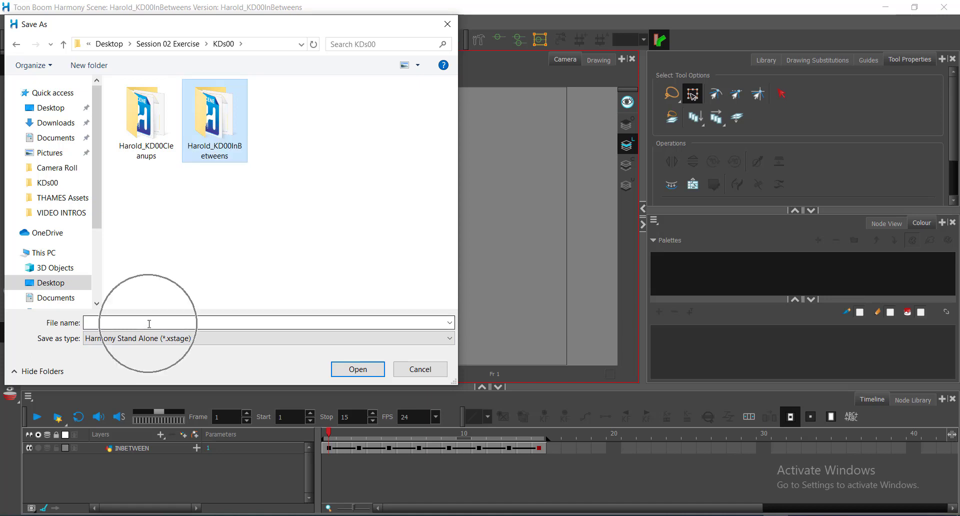
key(ctrl+v)
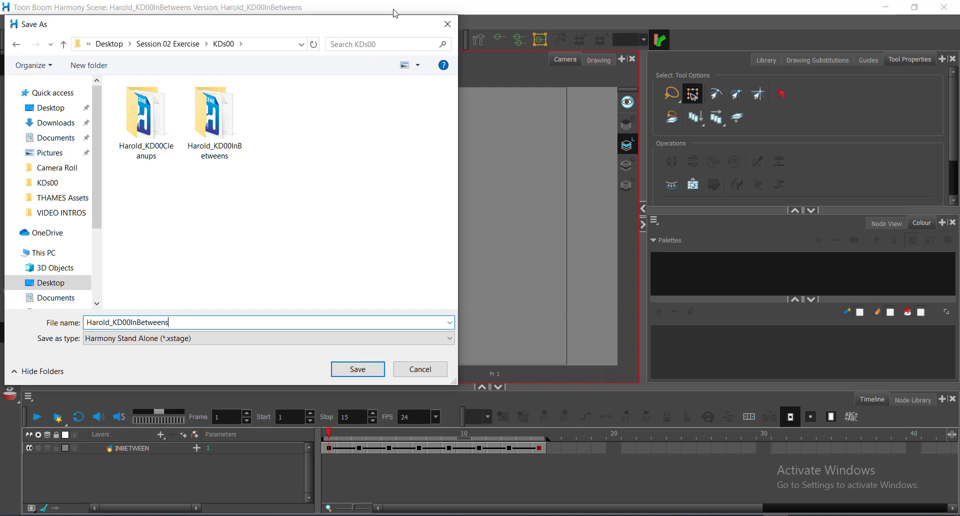
Change the file name to Harold_KD00Colorings and save the new scene
key(BackSpace)
key(BackSpace)
key(BackSpace)
key(BackSpace)
key(BackSpace)
key(BackSpace)
key(BackSpace)
key(BackSpace)
key(BackSpace)
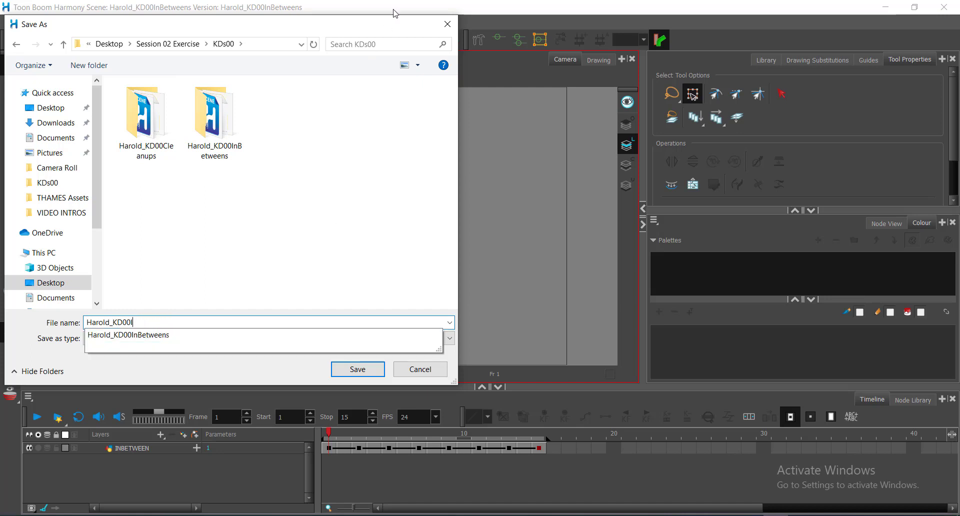
key(BackSpace)
text(Colo)
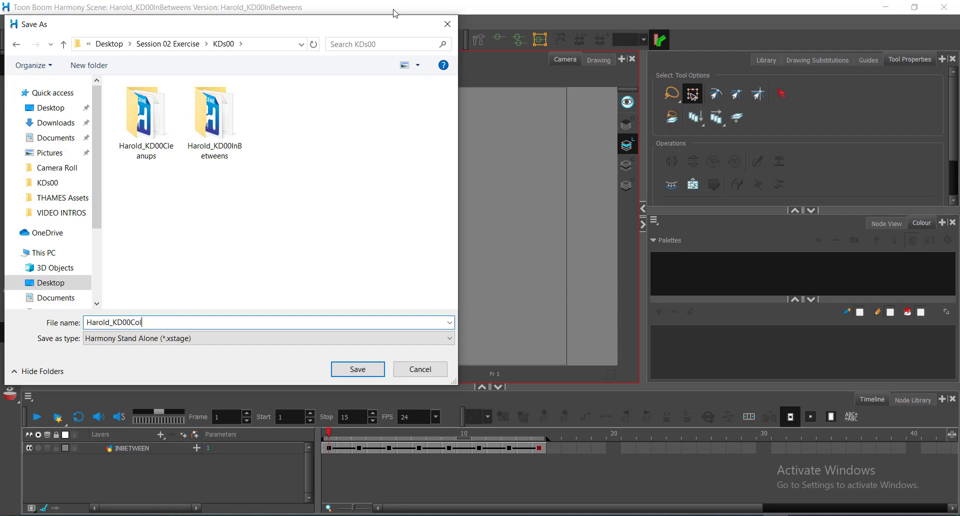
text(rings)
click(352, 374)
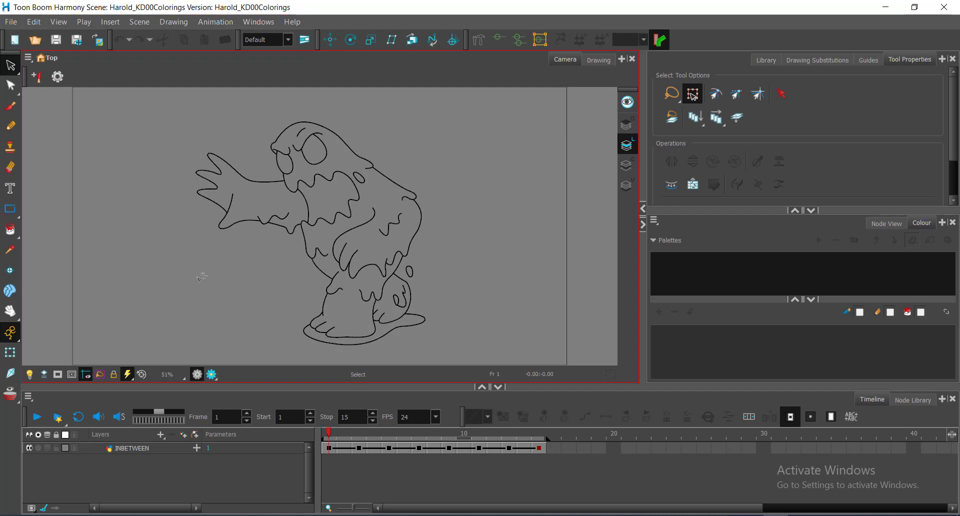
Rename the INBETWEEN layer as COLORINGS and save the scene
click(109, 476)
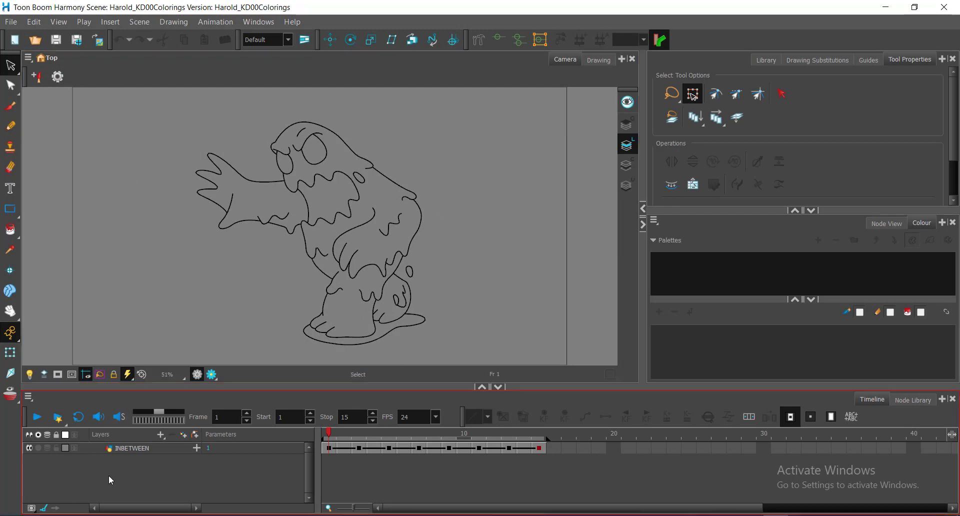
click(131, 448)
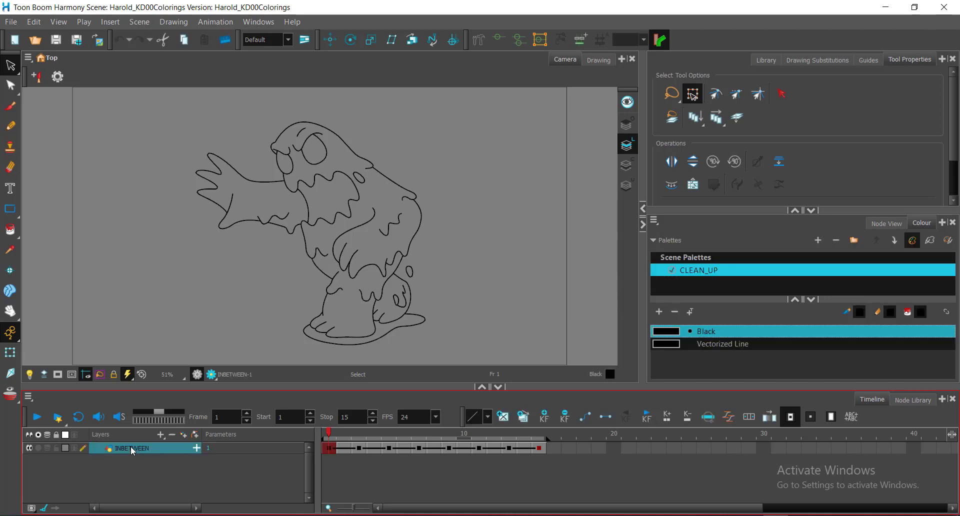
double_click(131, 446)
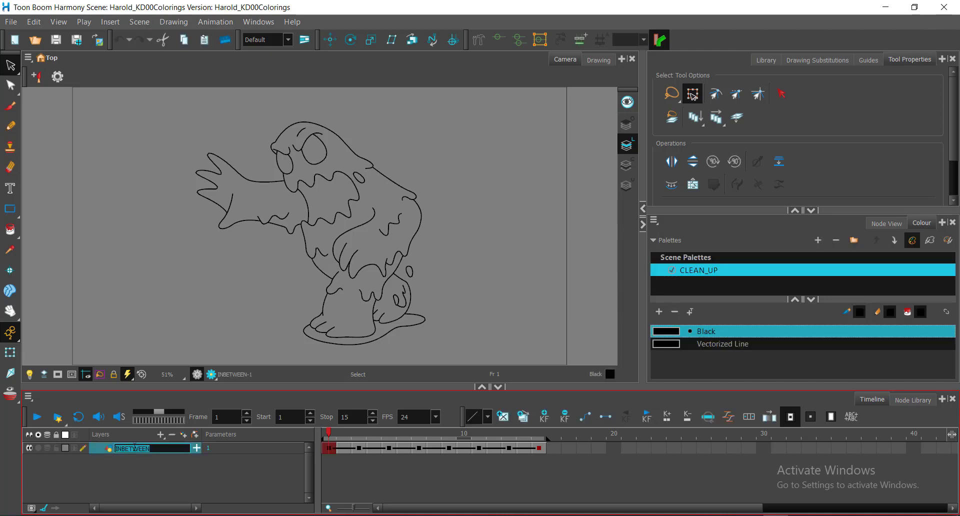
text(Coloring_)
key(BackSpace)
key(BackSpace)
key(BackSpace)
key(BackSpace)
key(BackSpace)
key(BackSpace)
key(BackSpace)
text(OLORING)
key(Return)
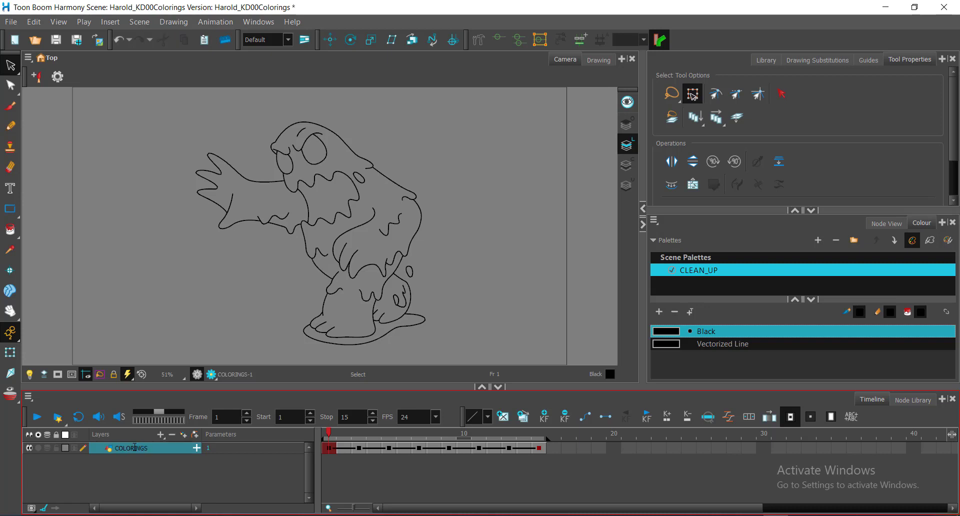
click(143, 486)
click(11, 21)
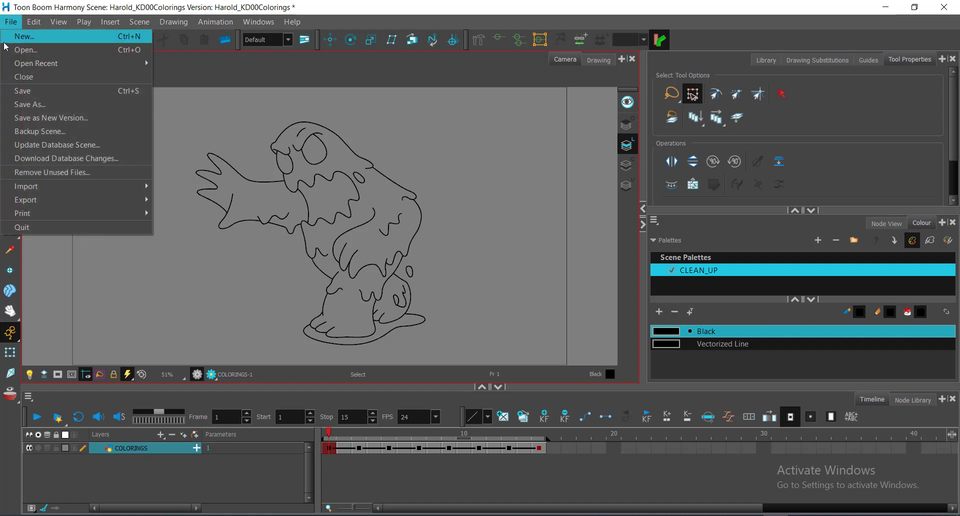
click(16, 91)
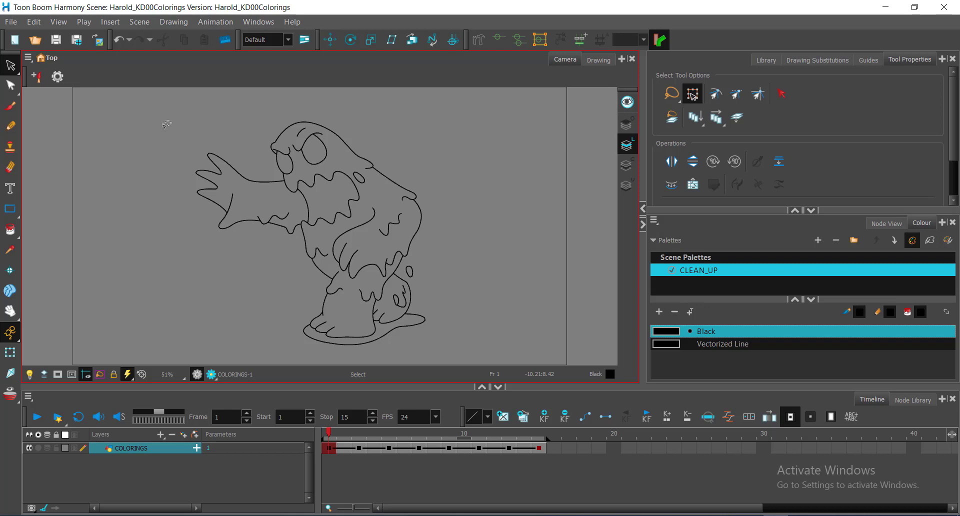
Compare the Camera and Drawing views, ending with the first drawing open in the Drawing view
click(316, 454)
click(599, 60)
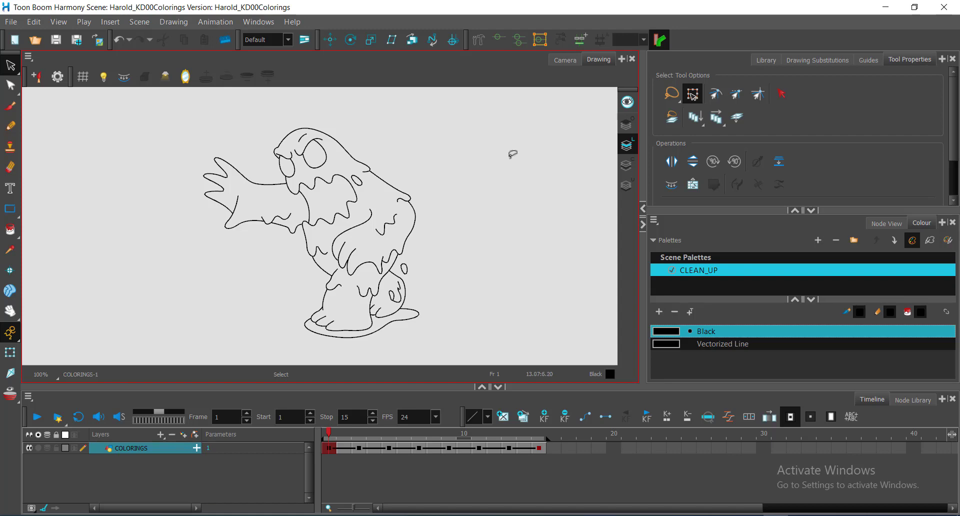
click(568, 61)
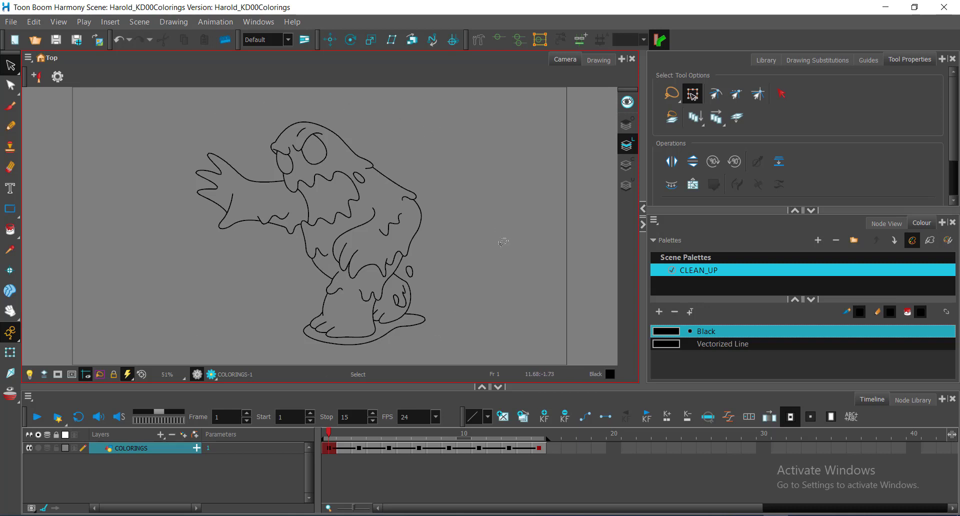
click(602, 64)
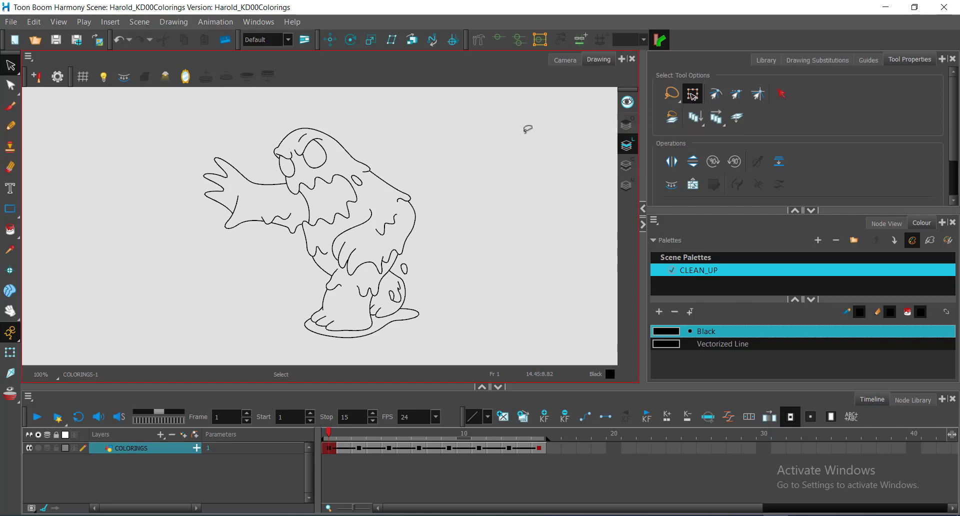
Check in the advanced preferences that Support Overlay and Underlay Arts is enabled, and accept the preferences
click(38, 22)
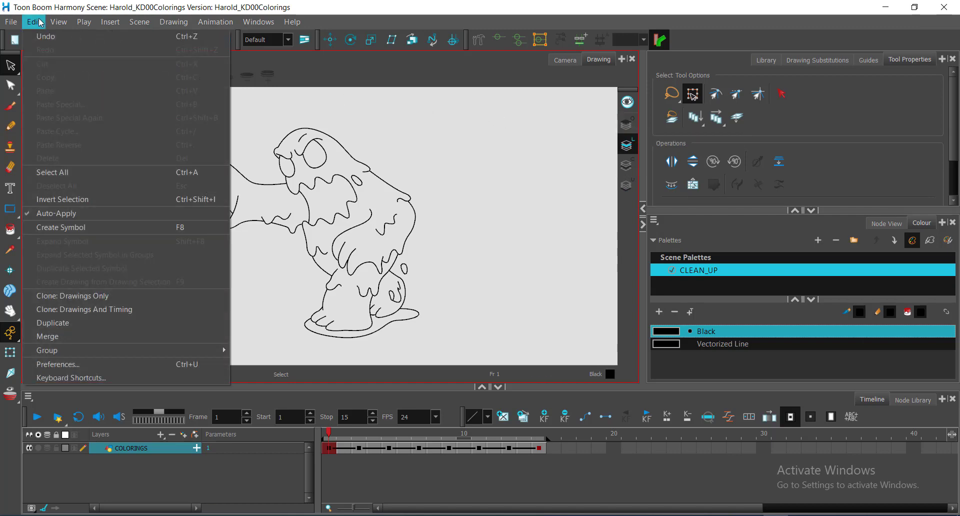
click(47, 365)
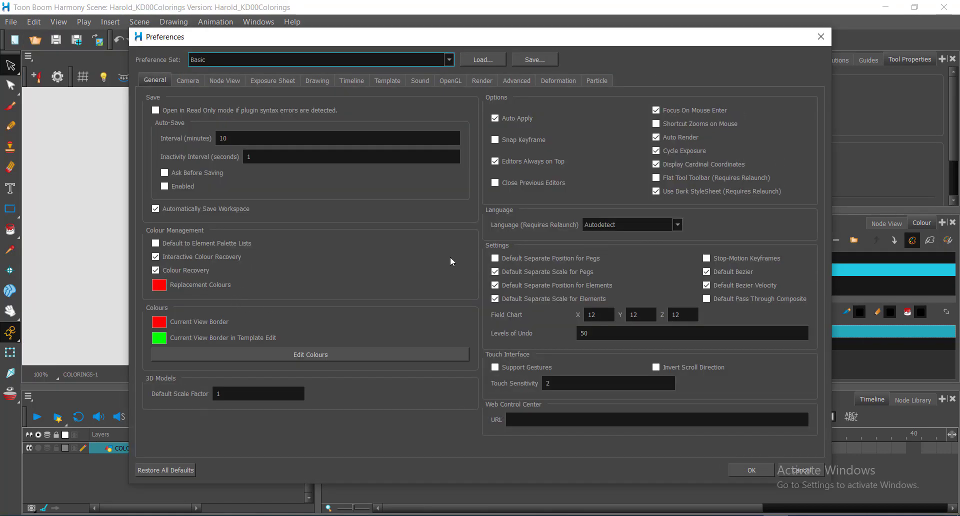
click(516, 82)
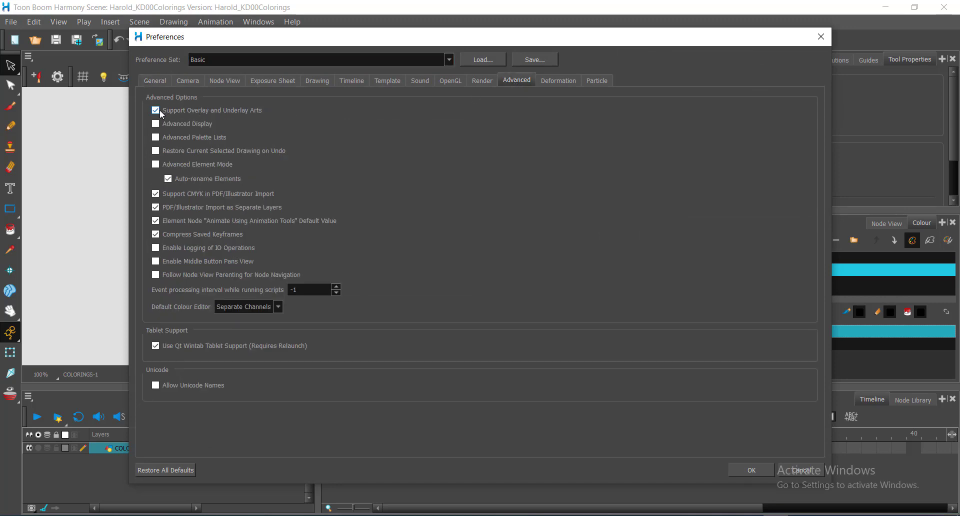
mouse_move(160, 109)
mouse_move(585, 40)
mouse_down()
mouse_move(650, 215)
mouse_move(680, 146)
mouse_move(681, 212)
mouse_move(685, 141)
mouse_move(683, 222)
mouse_move(532, 44)
mouse_up()
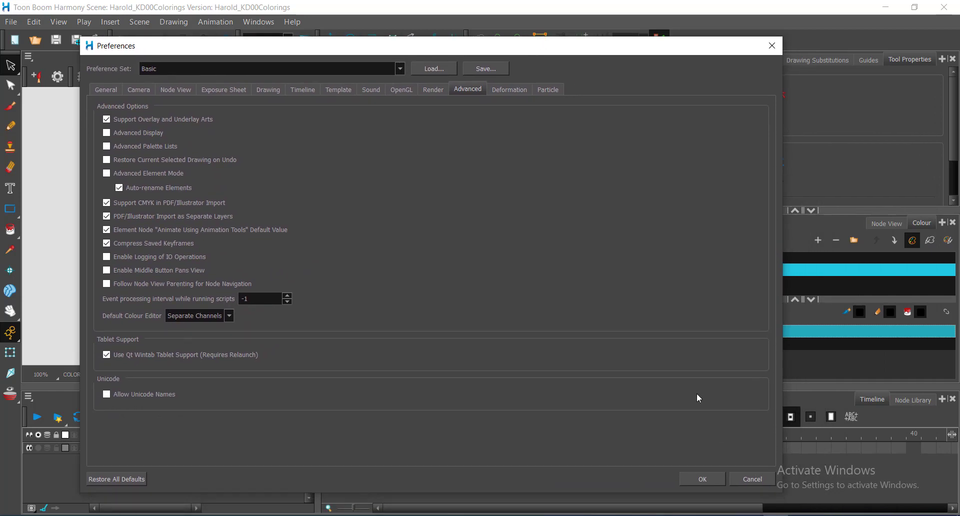
click(710, 480)
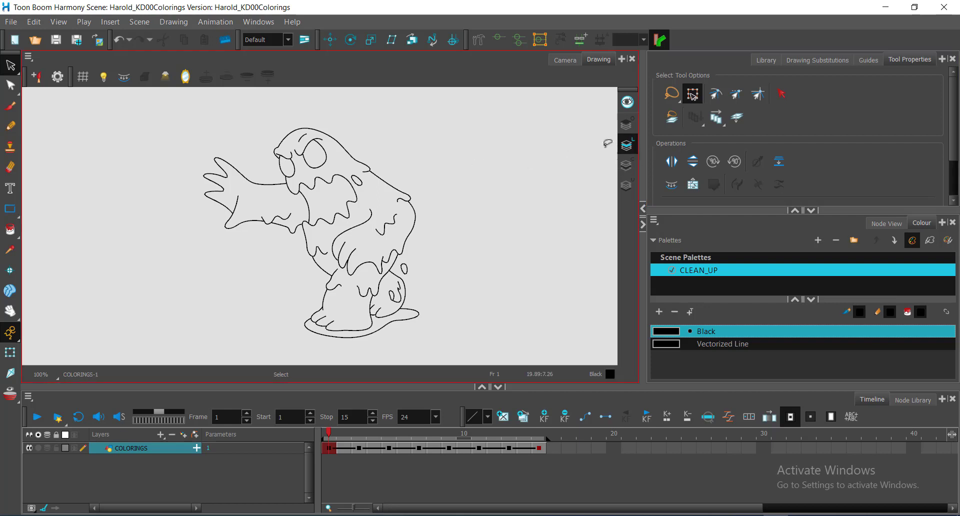
click(110, 479)
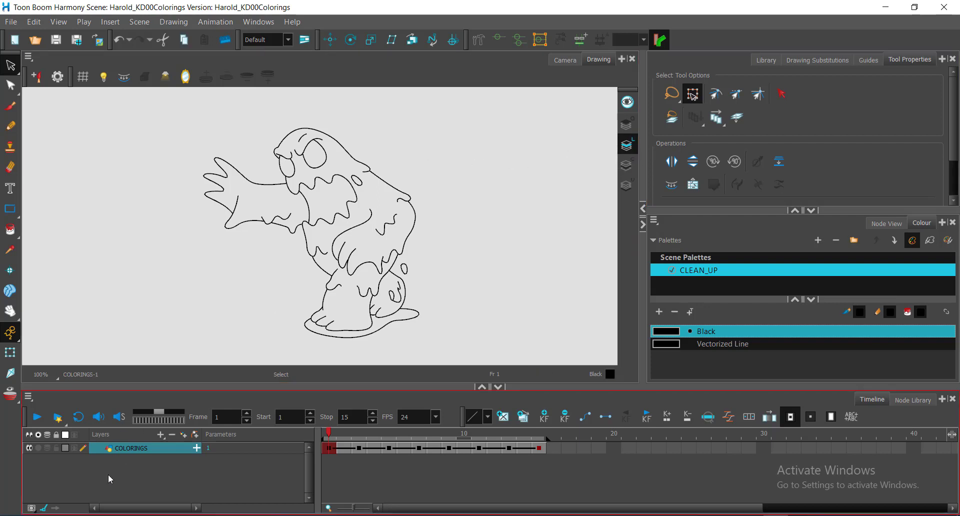
Select the COLORINGS layer and show its node in the Node View
click(128, 448)
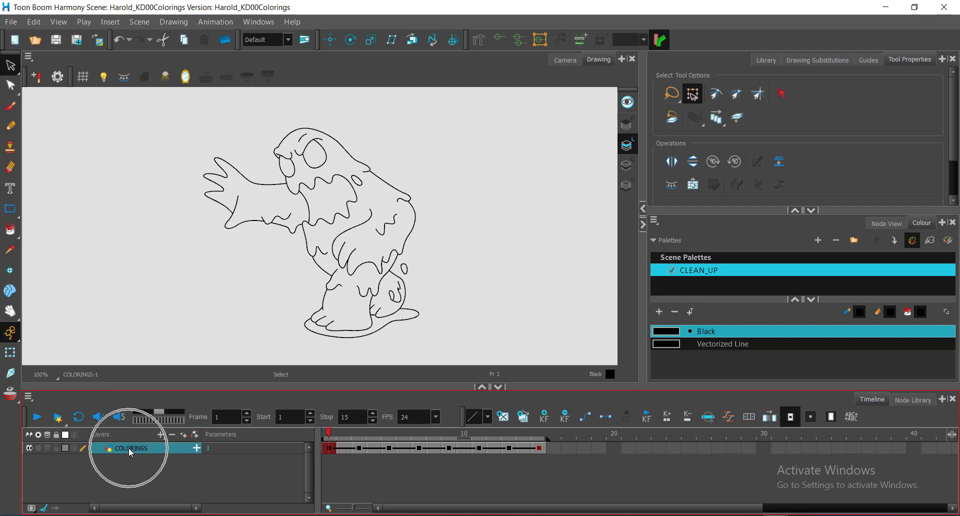
click(128, 448)
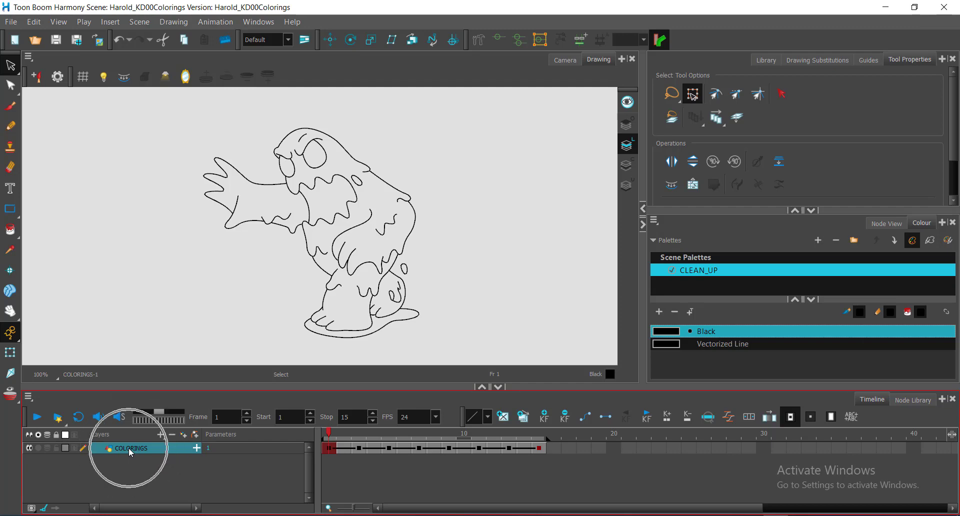
click(887, 223)
click(878, 295)
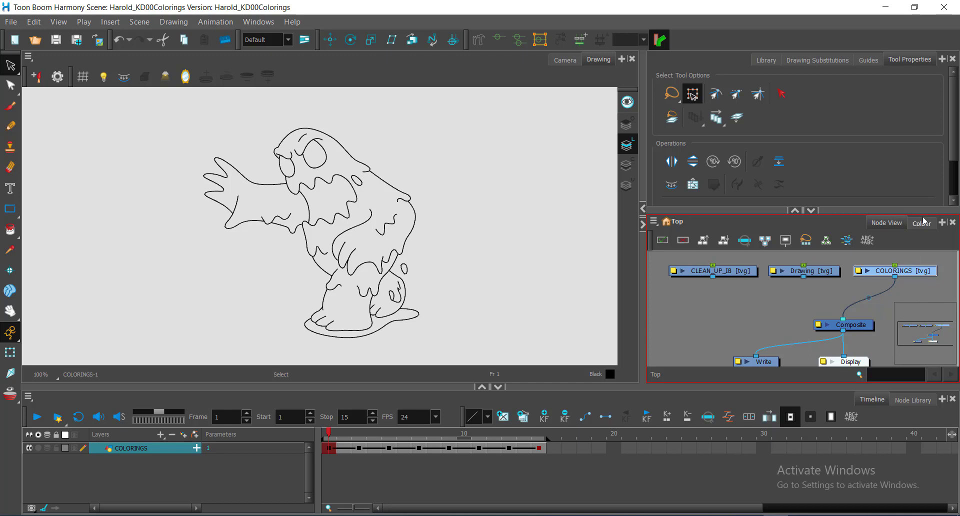
click(116, 469)
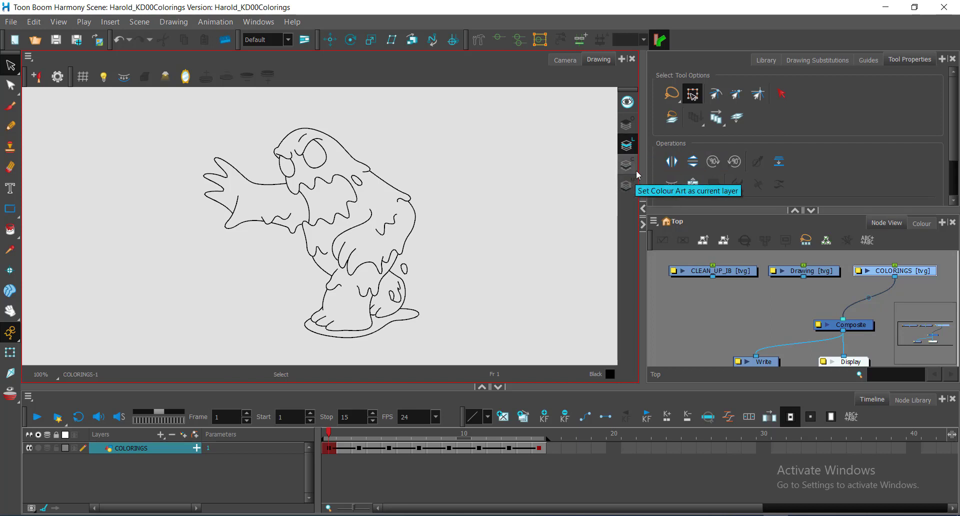
Compare the Line Art and Colour Art layers of the first drawing, ending on Line Art
click(629, 146)
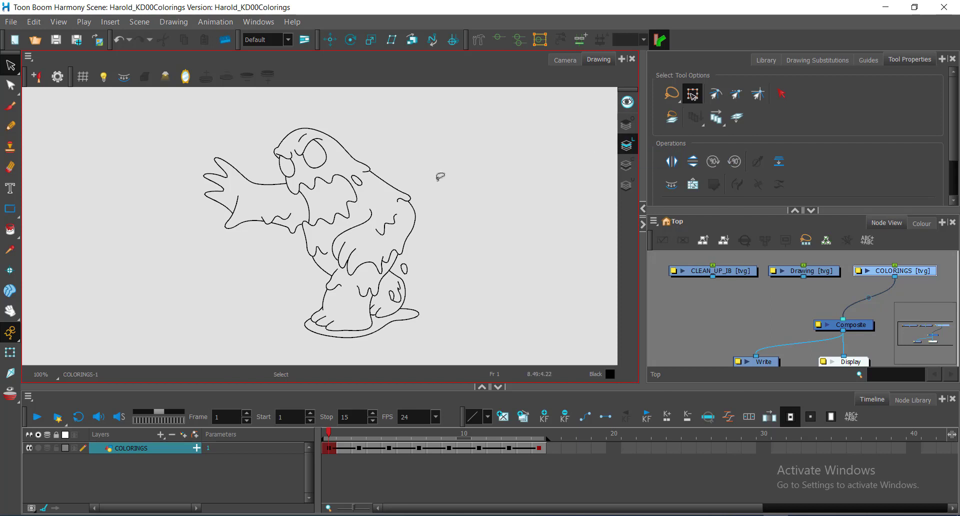
mouse_move(439, 181)
mouse_down()
mouse_move(415, 157)
mouse_move(335, 109)
mouse_move(242, 111)
mouse_move(147, 194)
mouse_move(192, 312)
mouse_move(280, 362)
mouse_move(387, 352)
mouse_move(454, 306)
mouse_move(439, 186)
mouse_move(418, 145)
mouse_up()
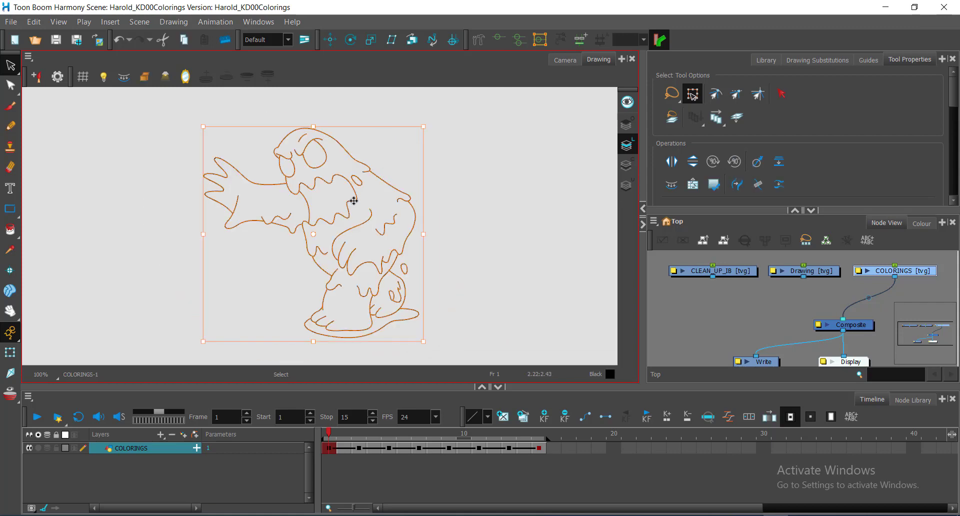
click(628, 169)
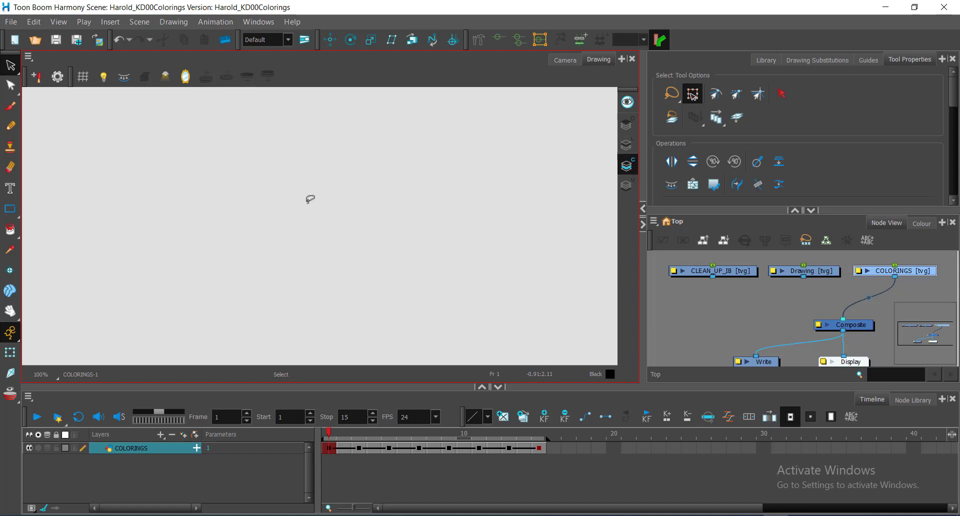
key(l)
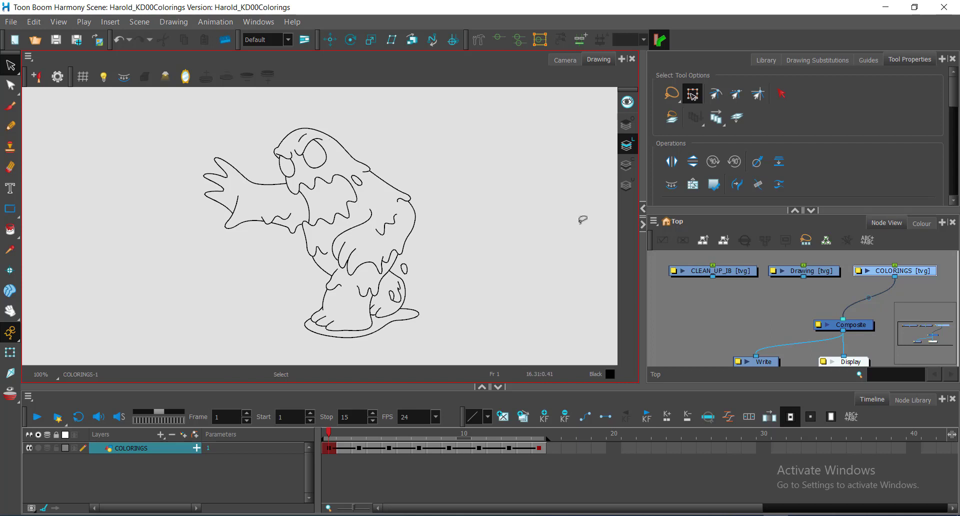
click(627, 168)
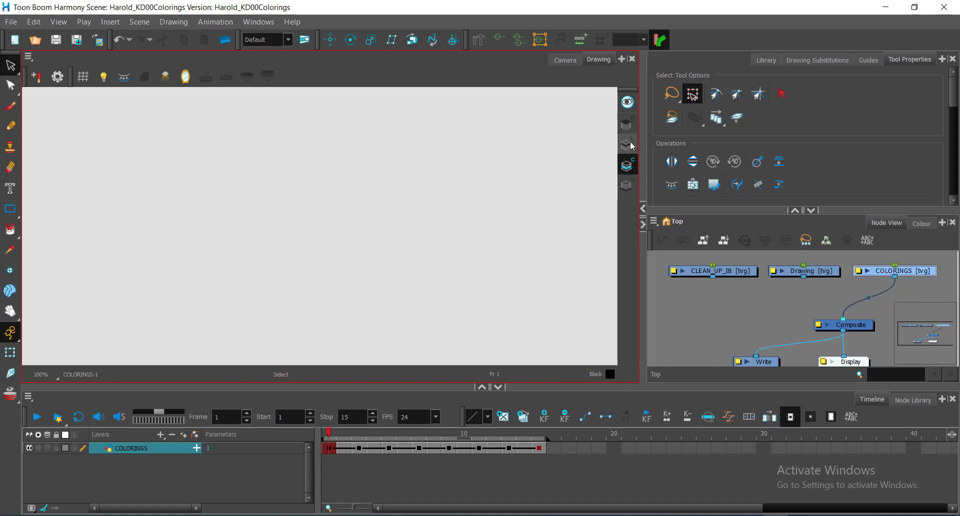
click(628, 145)
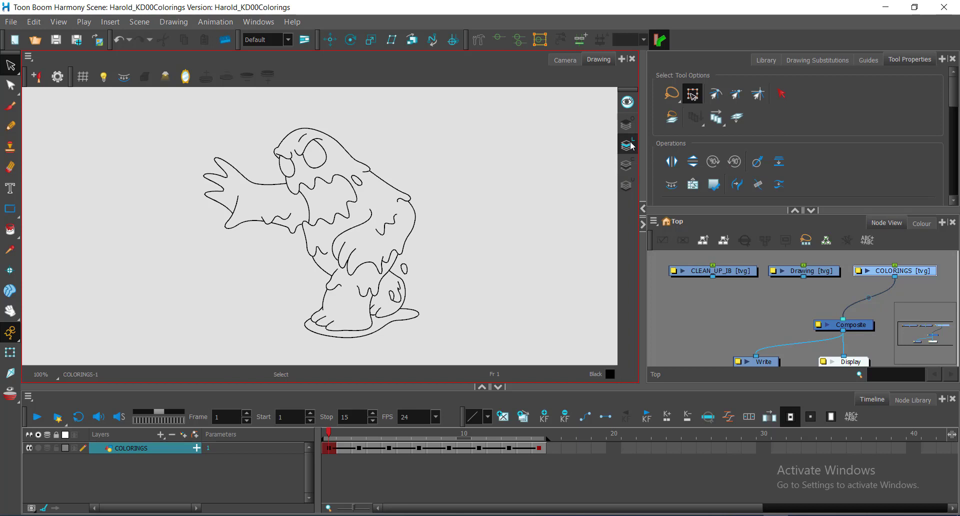
Select all line strokes of the drawing on frame 1 and create Colour Art from Line Art
mouse_move(462, 245)
mouse_down()
mouse_move(460, 194)
mouse_move(423, 144)
mouse_move(300, 108)
mouse_move(229, 119)
mouse_move(204, 141)
mouse_move(187, 171)
mouse_move(182, 244)
mouse_move(203, 302)
mouse_move(244, 343)
mouse_move(321, 361)
mouse_move(402, 345)
mouse_move(422, 336)
mouse_move(445, 300)
mouse_move(457, 230)
mouse_move(434, 135)
mouse_up()
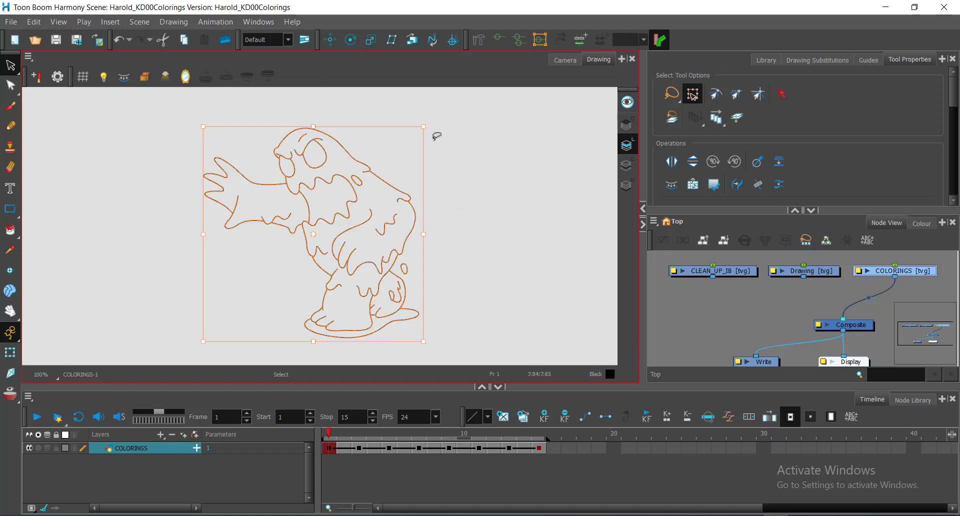
mouse_move(518, 186)
mouse_down()
mouse_move(460, 119)
mouse_move(365, 99)
mouse_move(275, 106)
mouse_move(170, 154)
mouse_move(145, 299)
mouse_move(247, 386)
mouse_move(431, 378)
mouse_move(457, 162)
mouse_move(441, 118)
mouse_move(392, 96)
mouse_up()
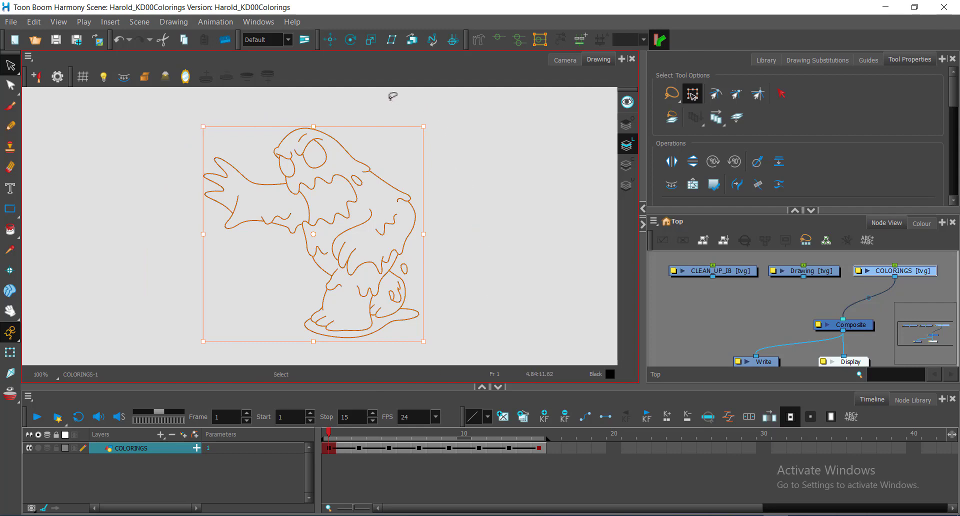
click(124, 77)
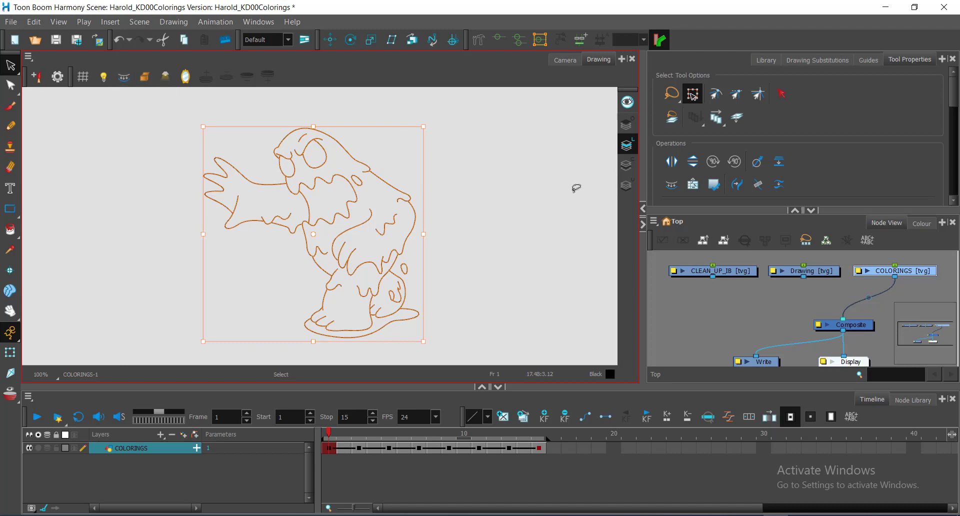
Inspect the generated Colour Art contours of the first drawing against its Line Art, ending on Line Art
click(628, 146)
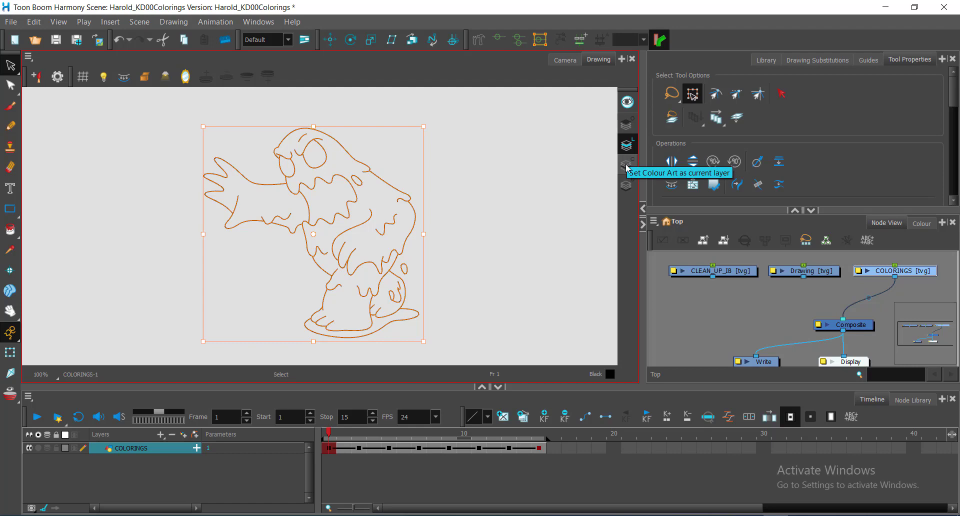
click(628, 167)
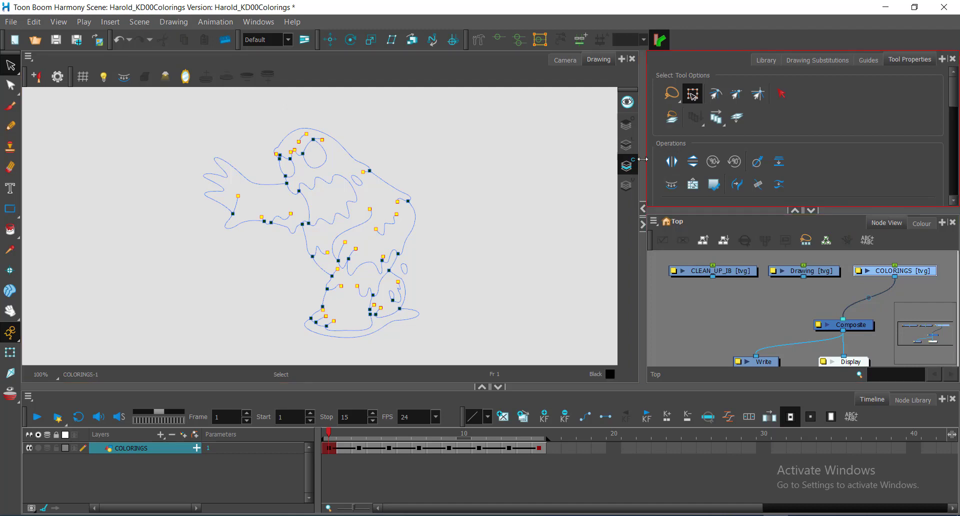
key(l)
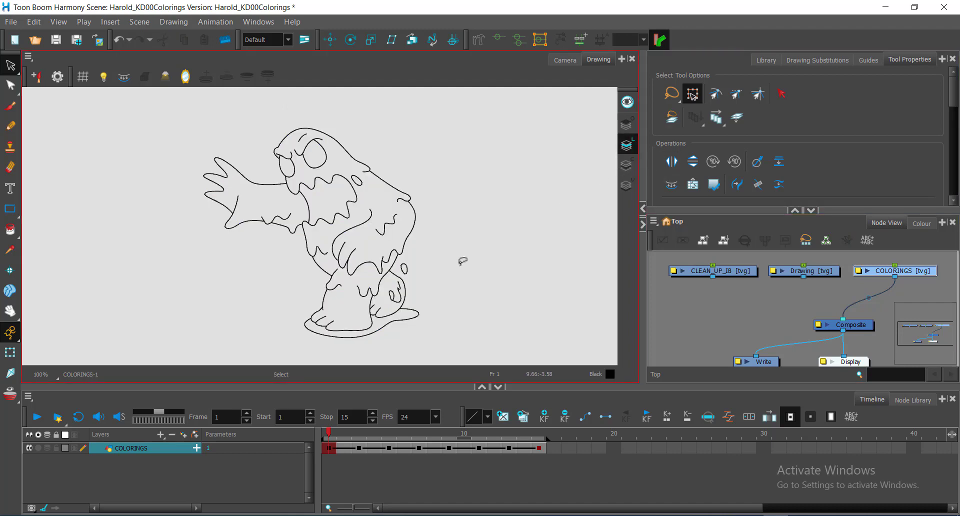
click(627, 165)
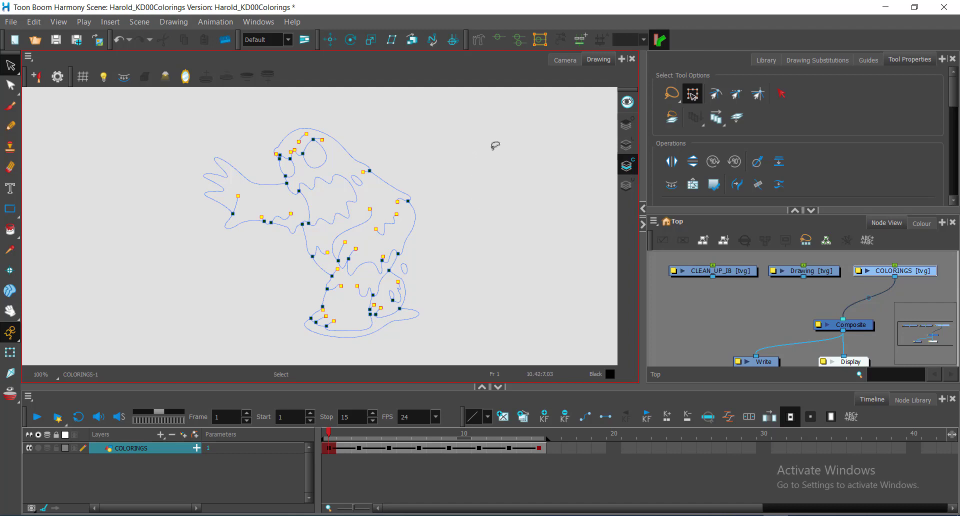
click(626, 144)
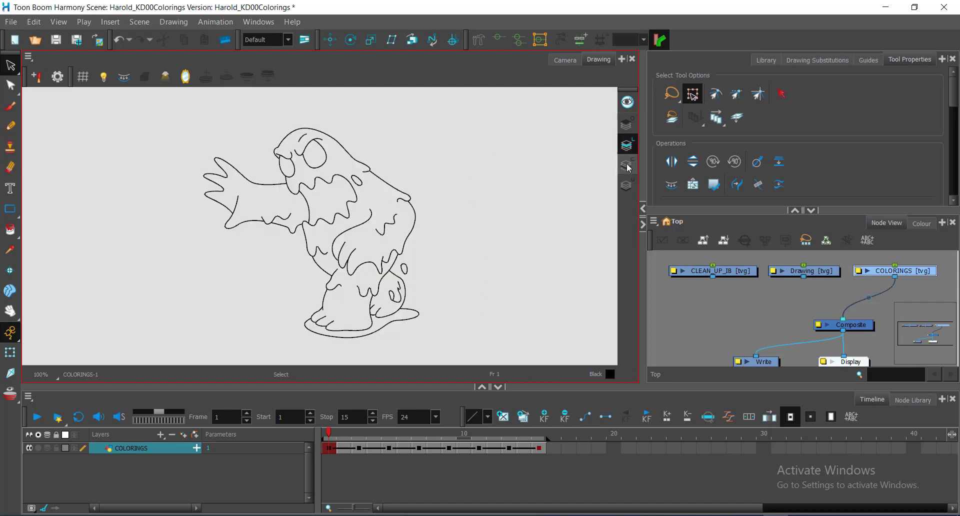
click(628, 166)
click(626, 145)
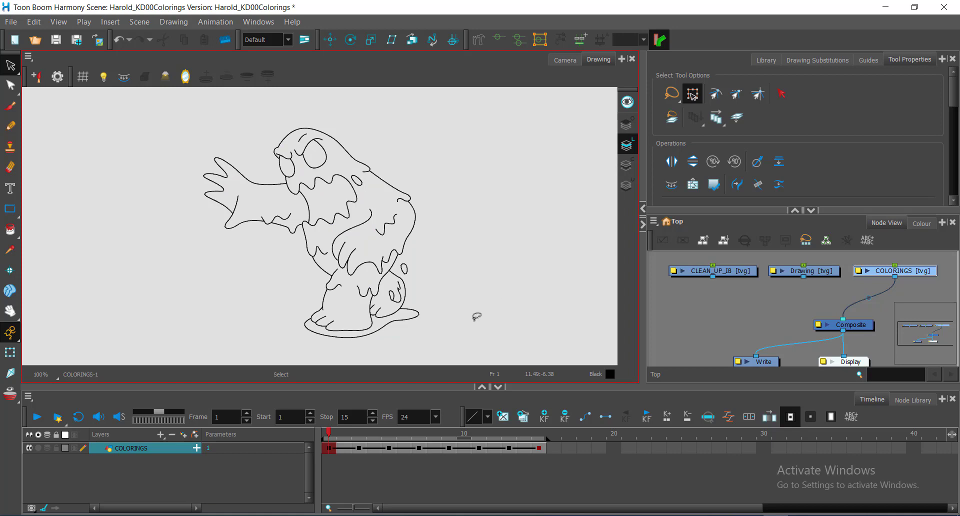
Create Colour Art from all line strokes of the drawing on frame 2 and view its Colour Art layer
click(338, 439)
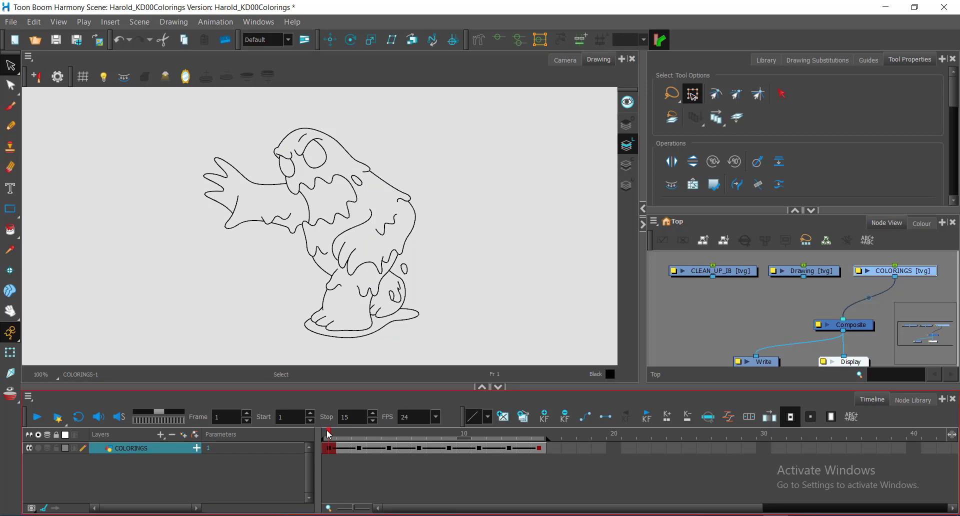
drag(330, 435, 347, 434)
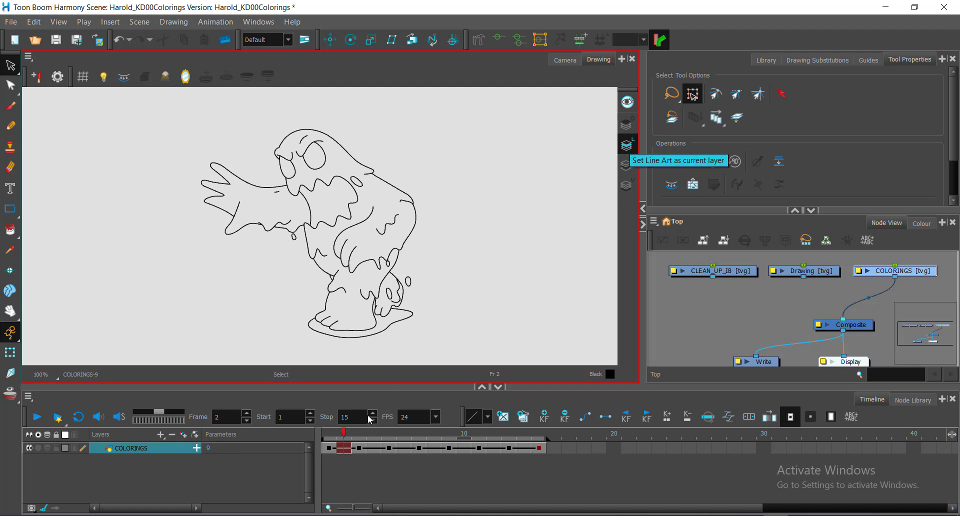
click(328, 436)
click(338, 435)
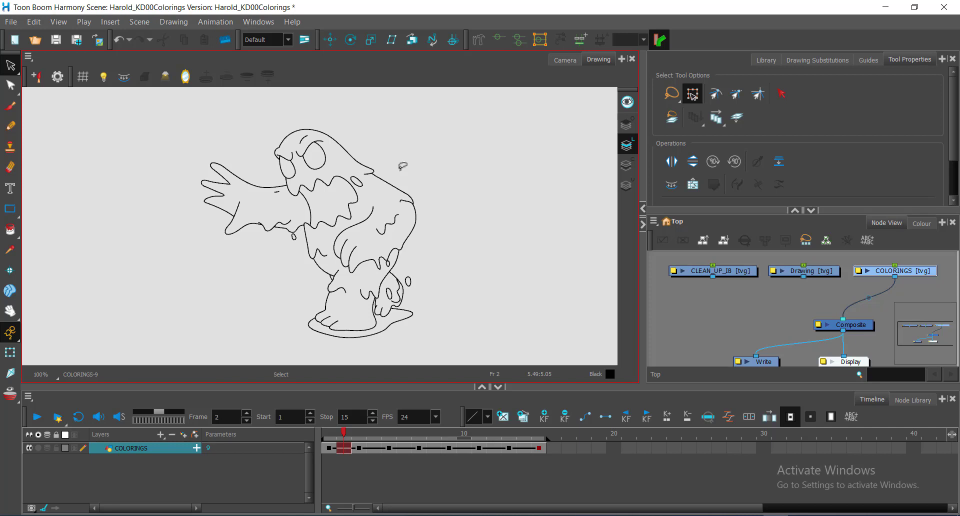
click(628, 169)
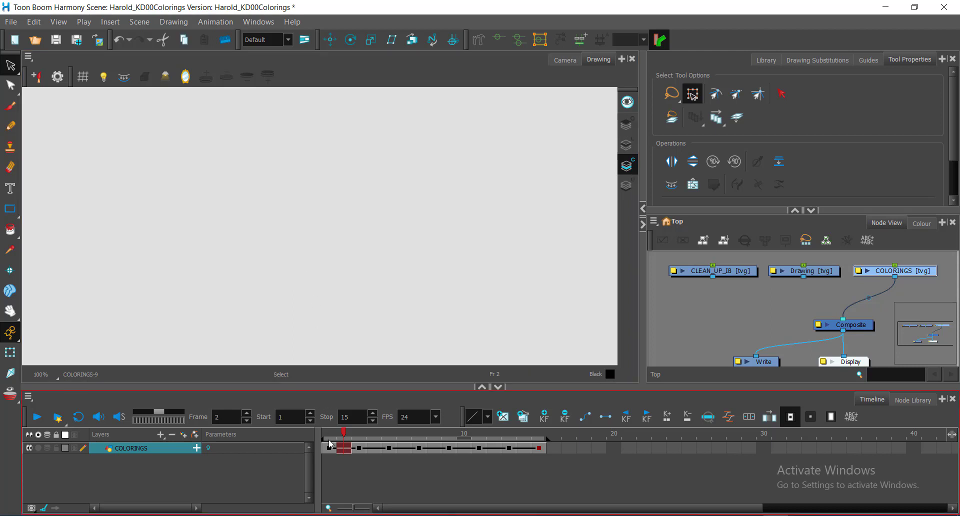
click(629, 146)
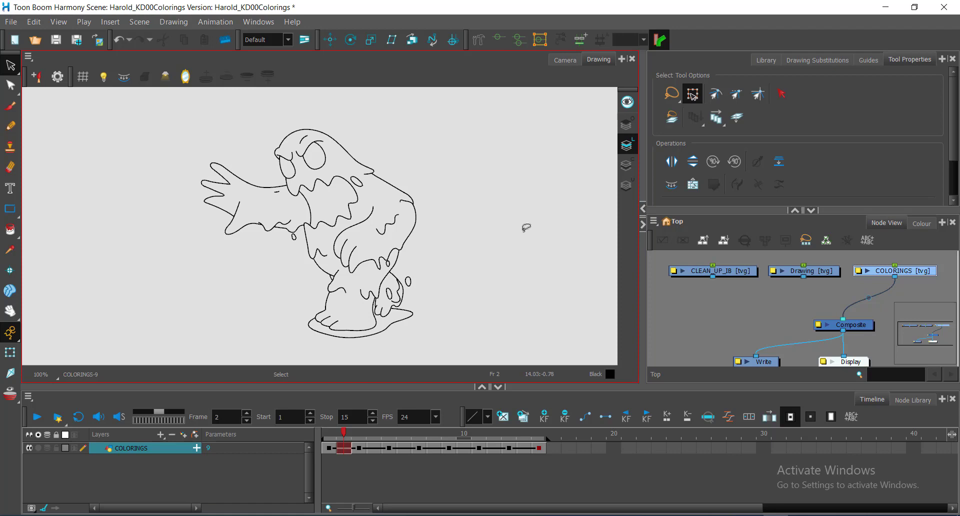
key(ctrl+a)
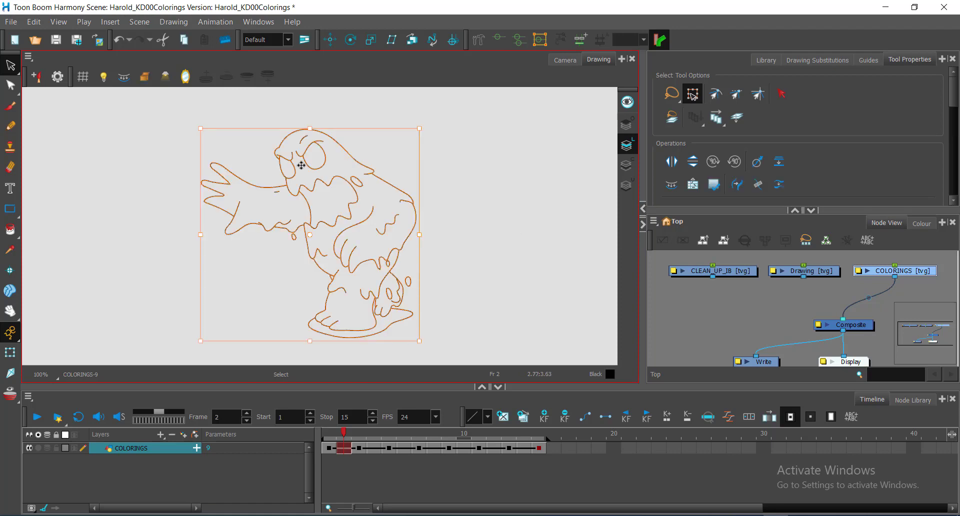
click(124, 80)
click(629, 169)
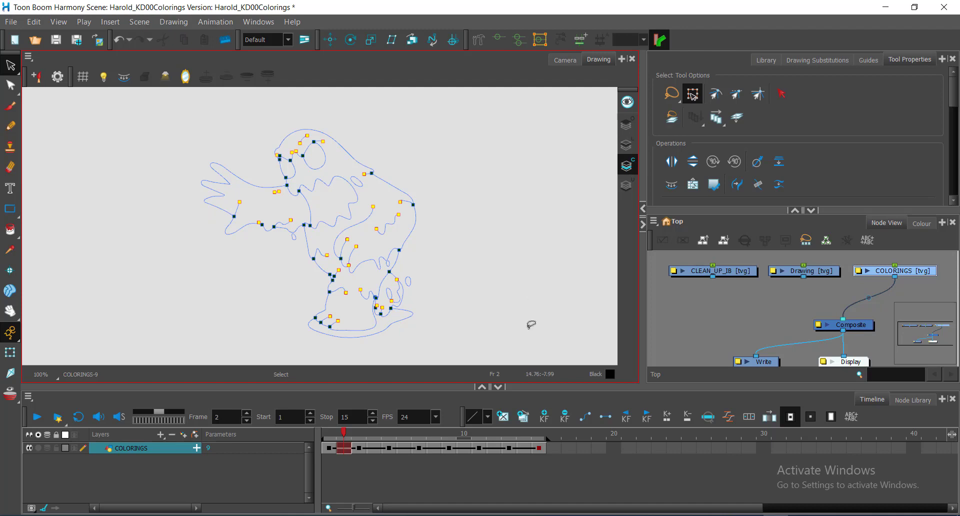
Go to frame 3, switch to Line Art and create Colour Art from all the drawing's line strokes
click(363, 449)
click(348, 448)
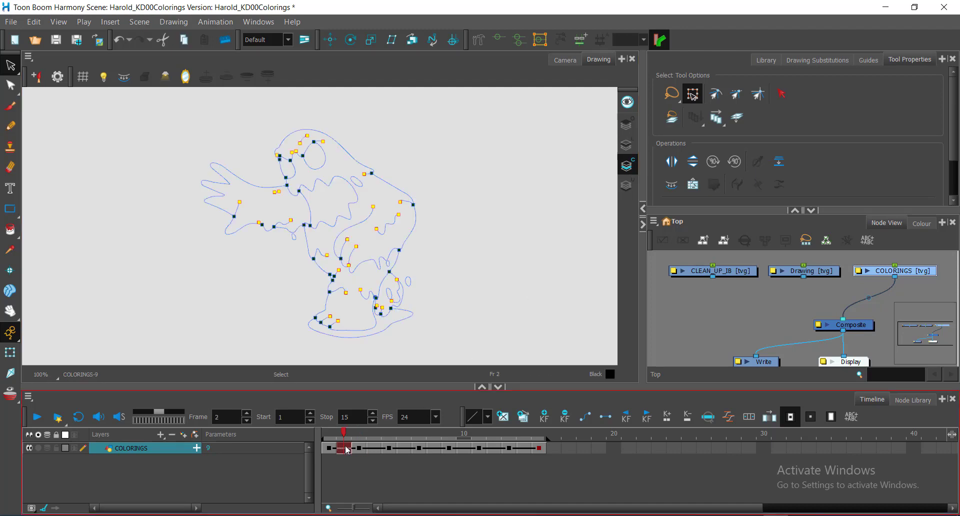
click(361, 449)
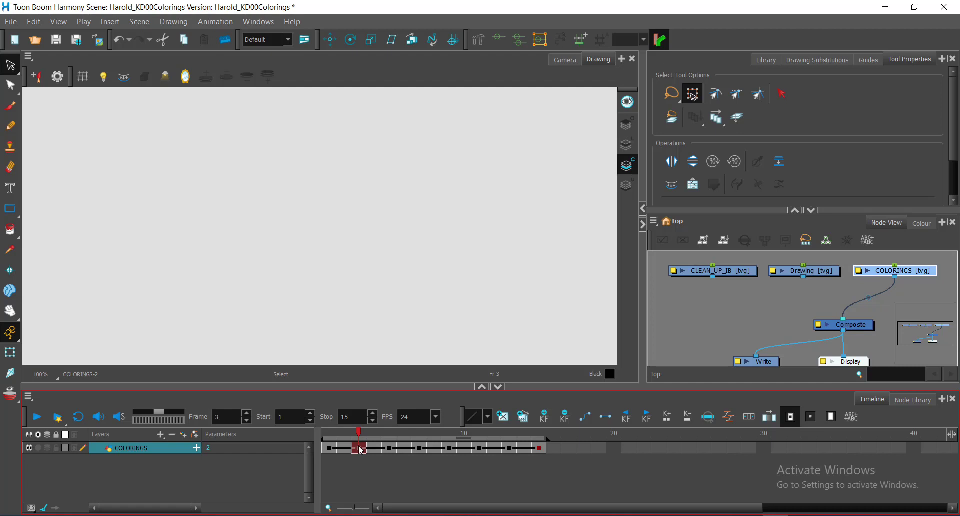
click(631, 148)
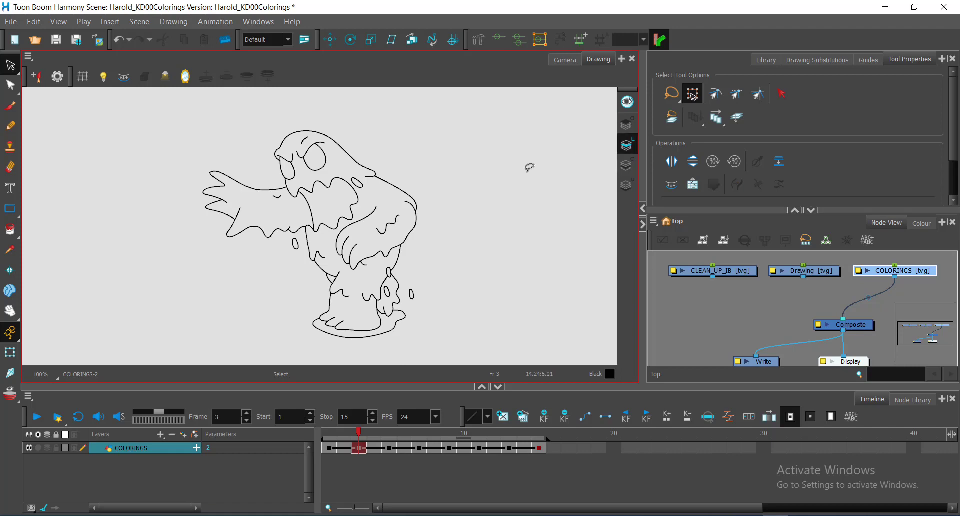
key(ctrl+a)
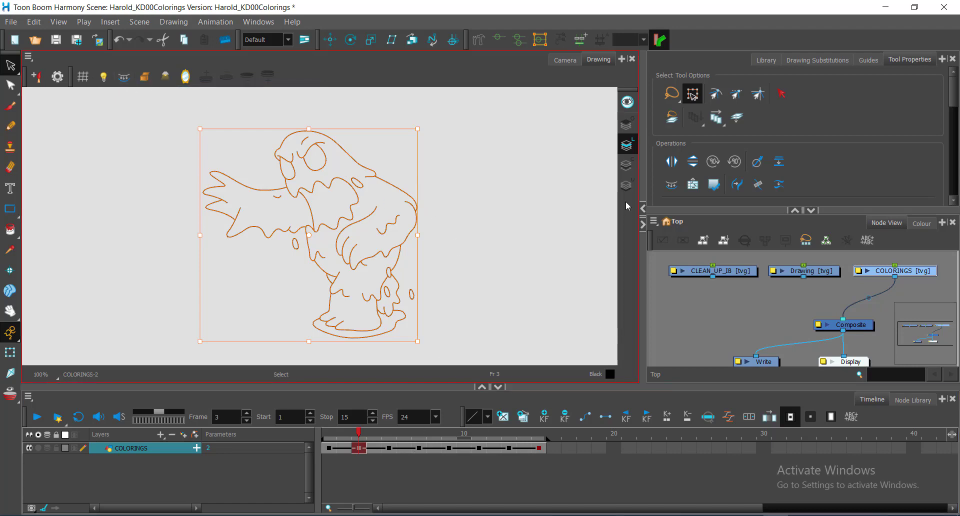
Create Colour Art from all line strokes of the drawings on frames 4 and 5
click(376, 447)
mouse_move(471, 285)
mouse_down()
mouse_move(380, 105)
mouse_move(270, 117)
mouse_move(199, 164)
mouse_move(189, 232)
mouse_move(203, 305)
mouse_move(371, 340)
mouse_move(500, 292)
mouse_up()
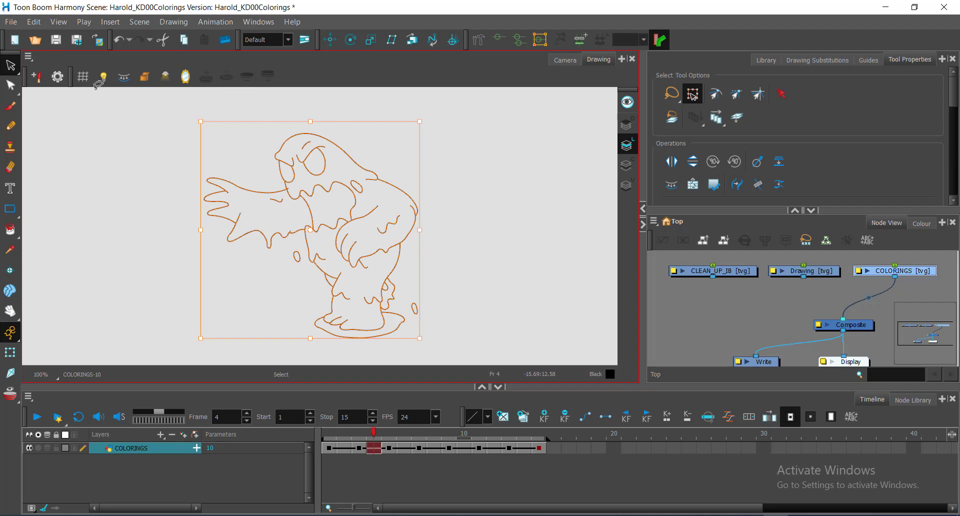
click(389, 433)
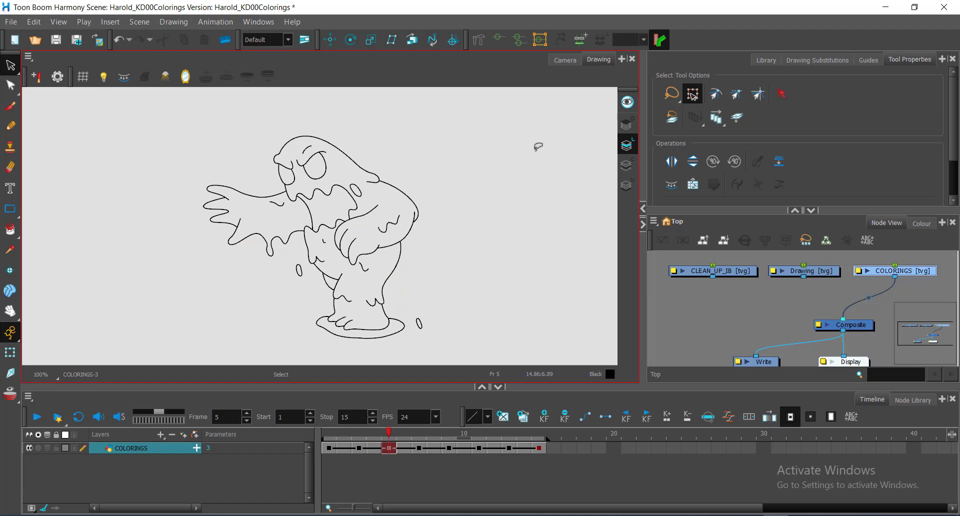
key(ctrl+a)
click(368, 455)
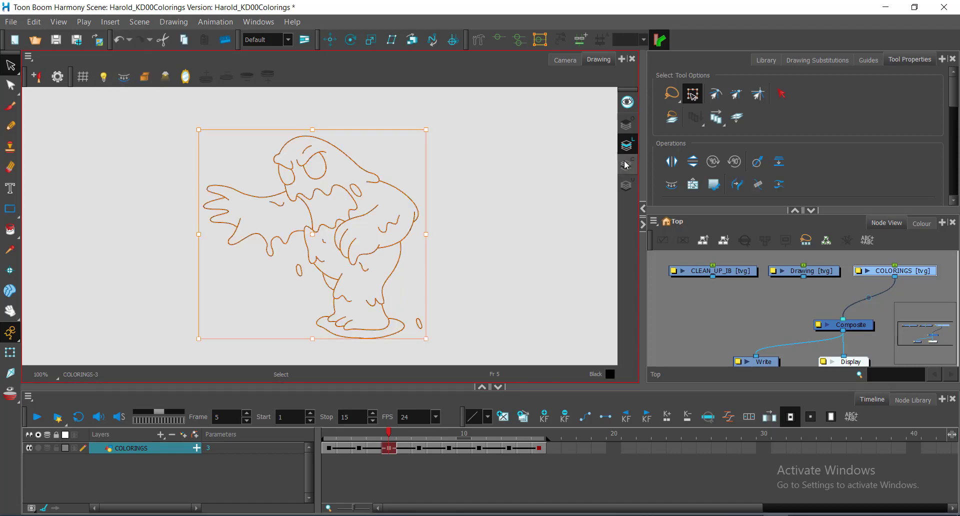
Create Colour Art from all line strokes of the drawings on frames 6 and 7
click(404, 448)
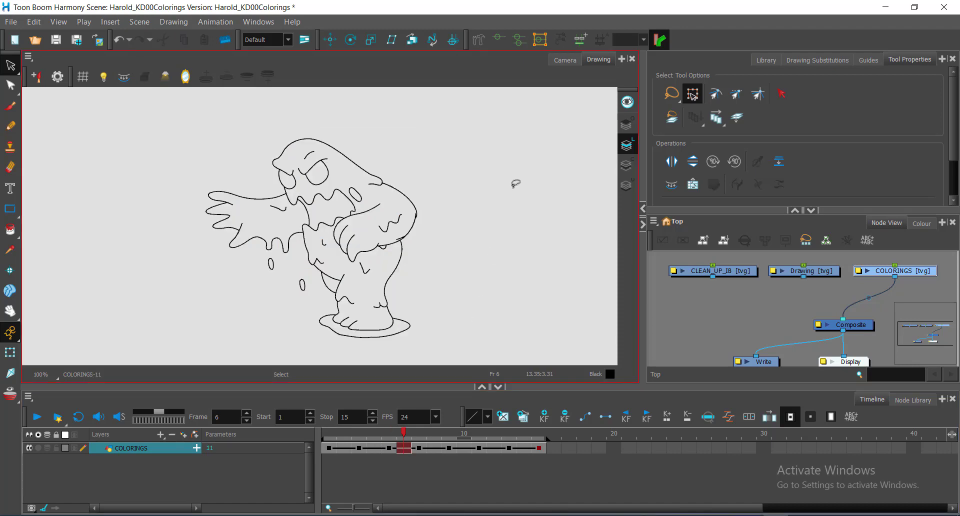
key(ctrl+a)
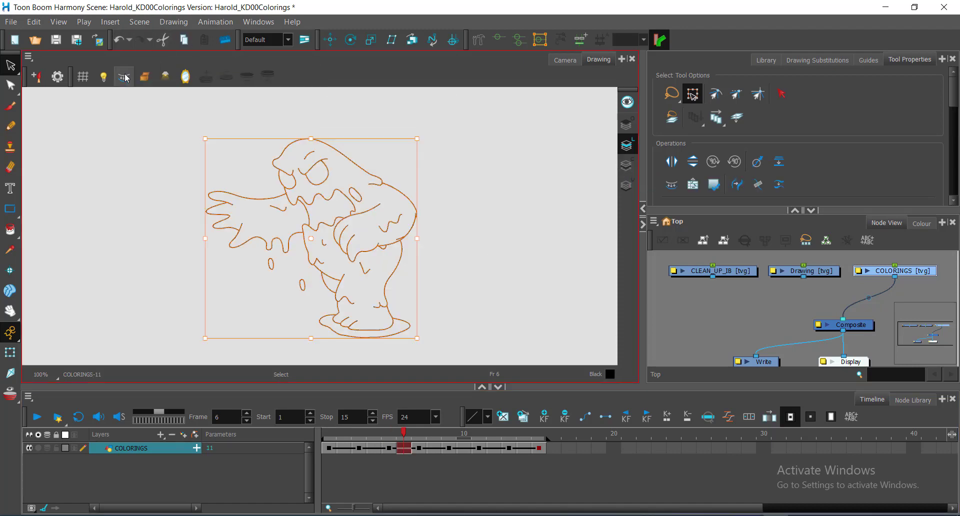
key(period)
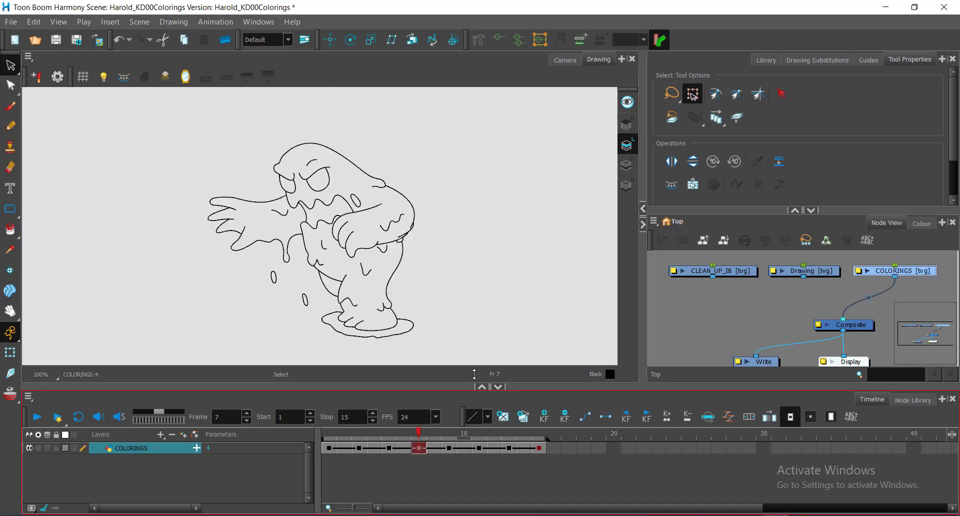
key(ctrl+a)
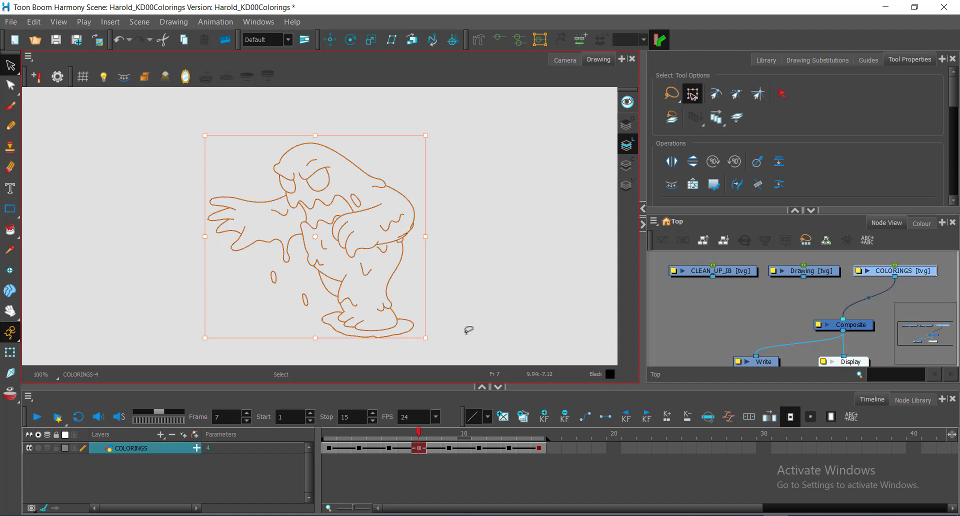
In the Camera view, create Colour Art from all line strokes on frame 8 and compare it with the Line Art, ending on Colour Art
click(435, 449)
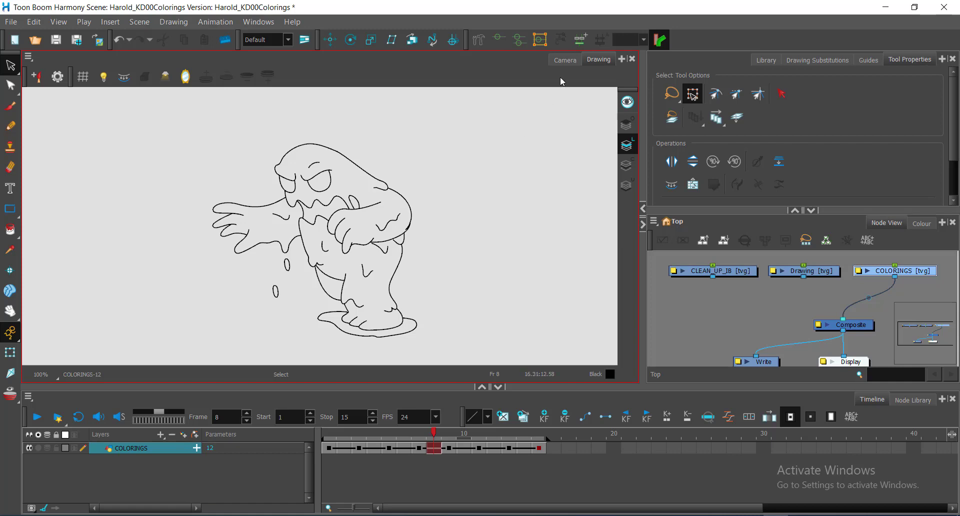
click(565, 59)
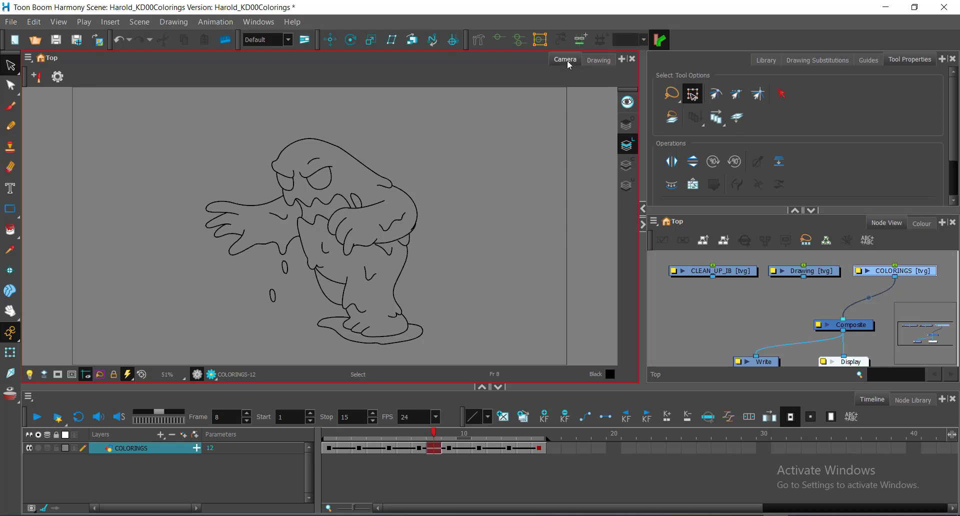
click(629, 165)
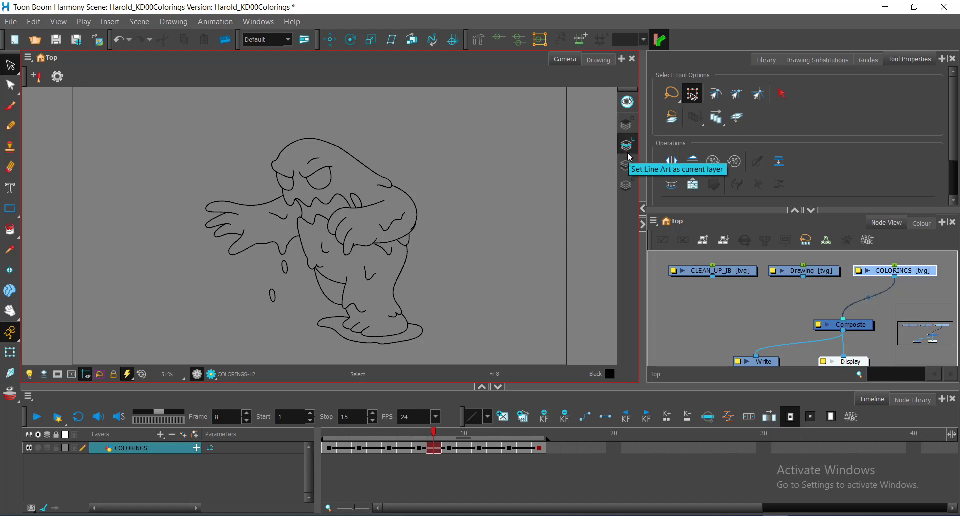
click(628, 146)
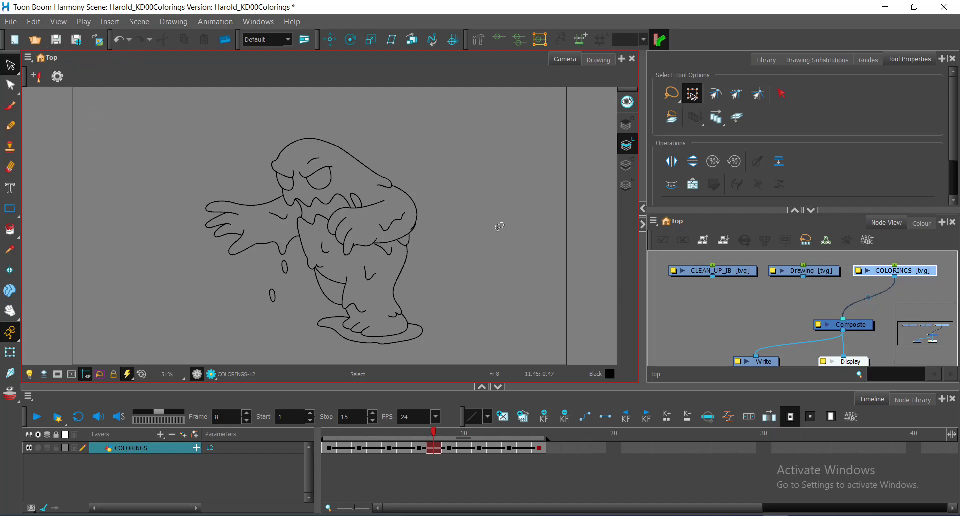
key(ctrl+a)
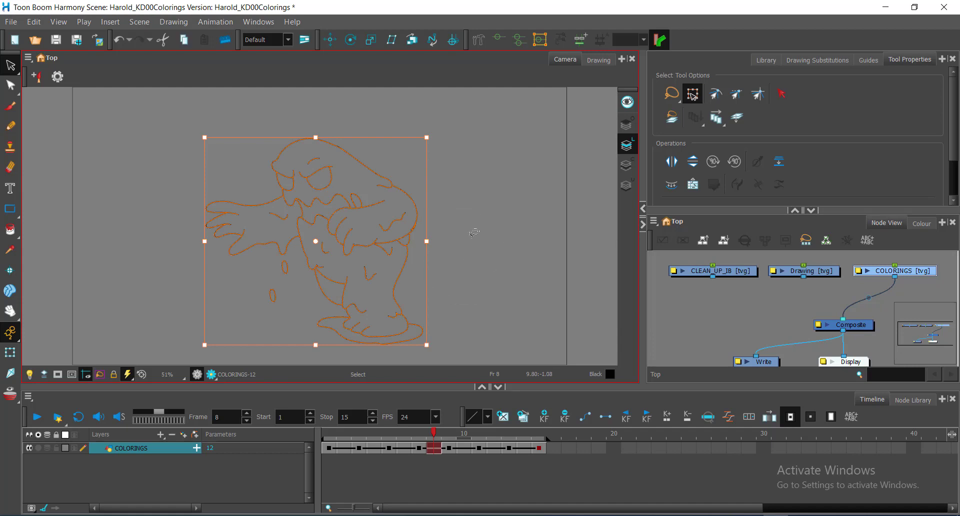
mouse_move(494, 212)
mouse_down()
mouse_move(335, 82)
mouse_move(128, 231)
mouse_move(426, 395)
mouse_move(493, 160)
mouse_move(518, 215)
mouse_up()
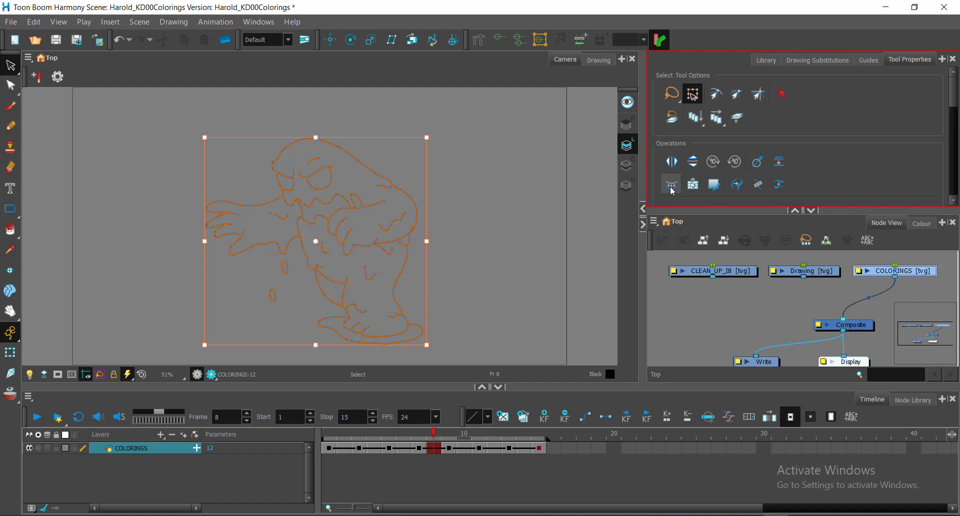
click(632, 165)
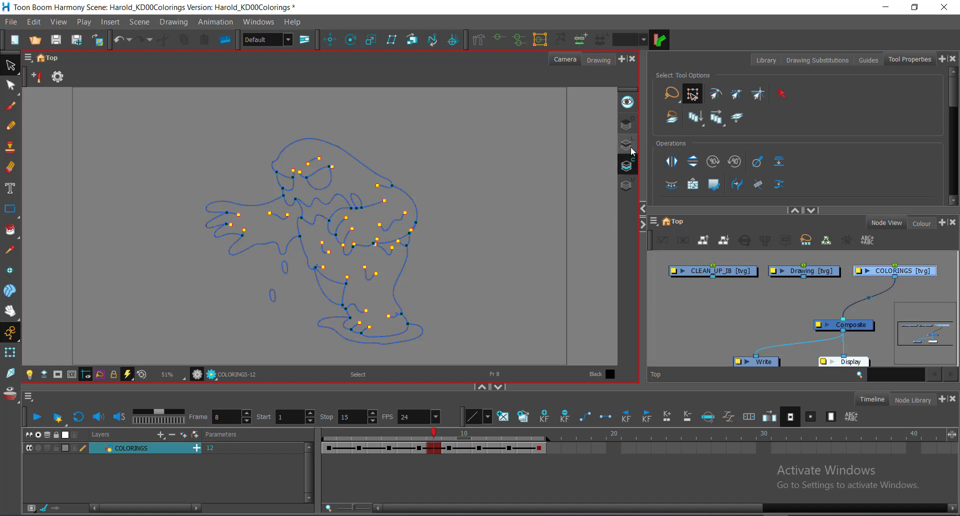
click(633, 148)
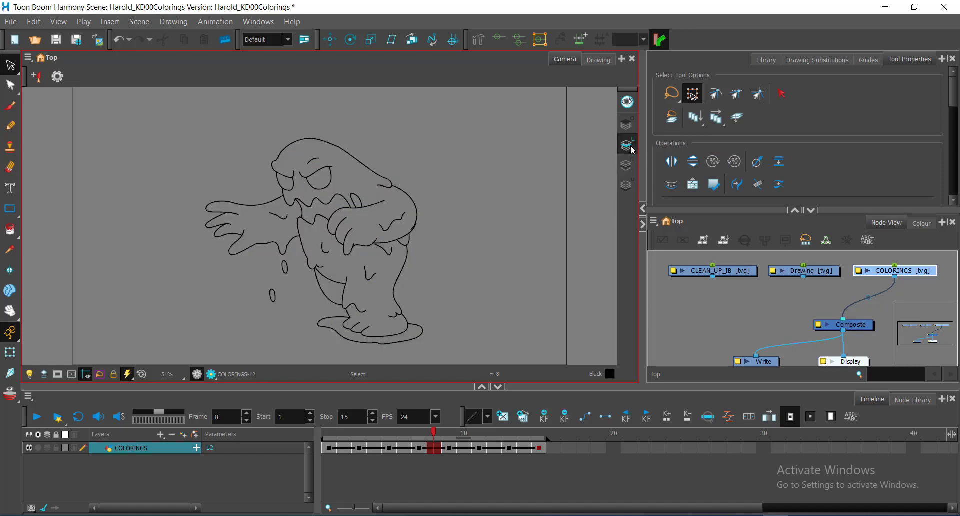
click(625, 170)
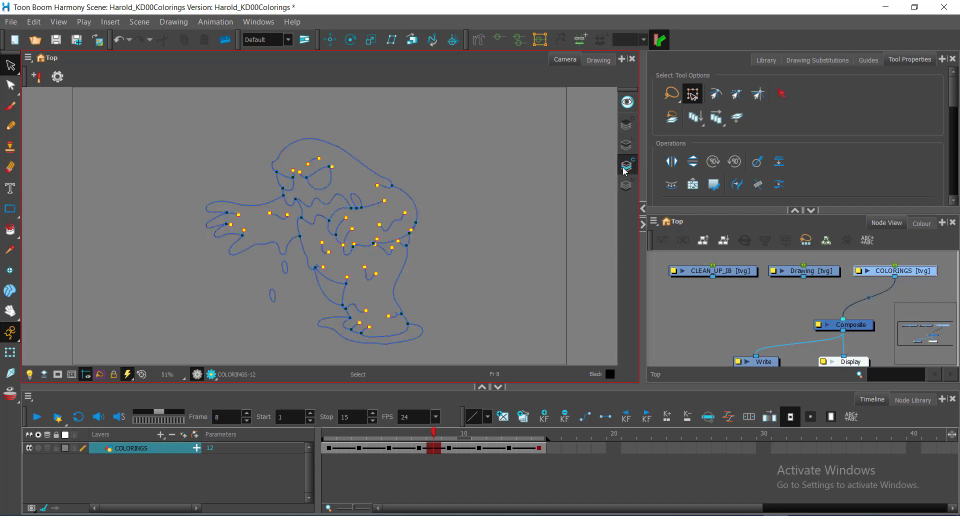
Go to frame 9, return to the Drawing view and create Colour Art from all line strokes on the Line Art layer
drag(434, 436, 449, 435)
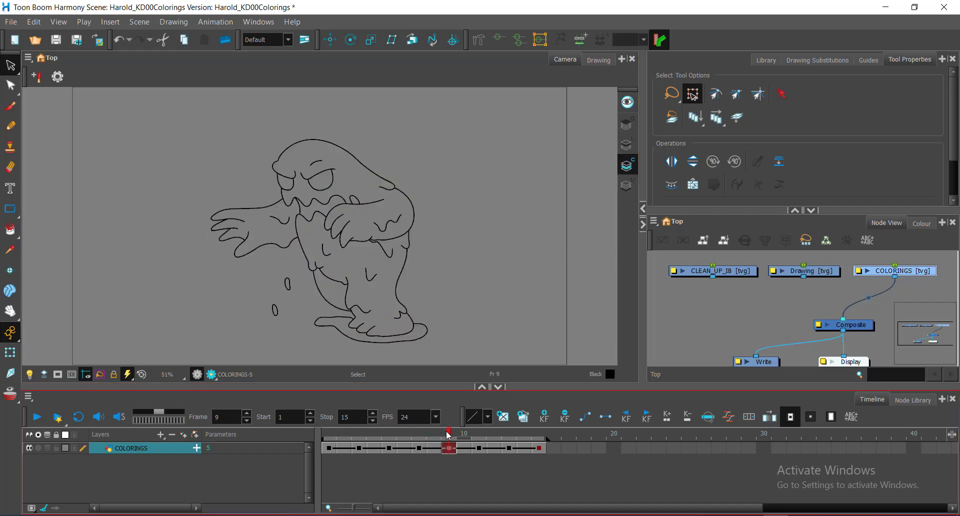
click(629, 148)
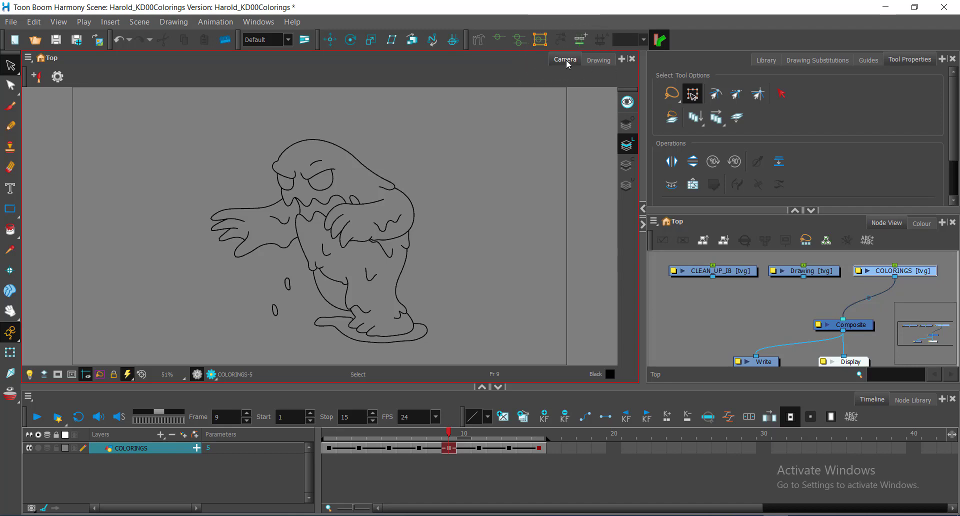
click(598, 59)
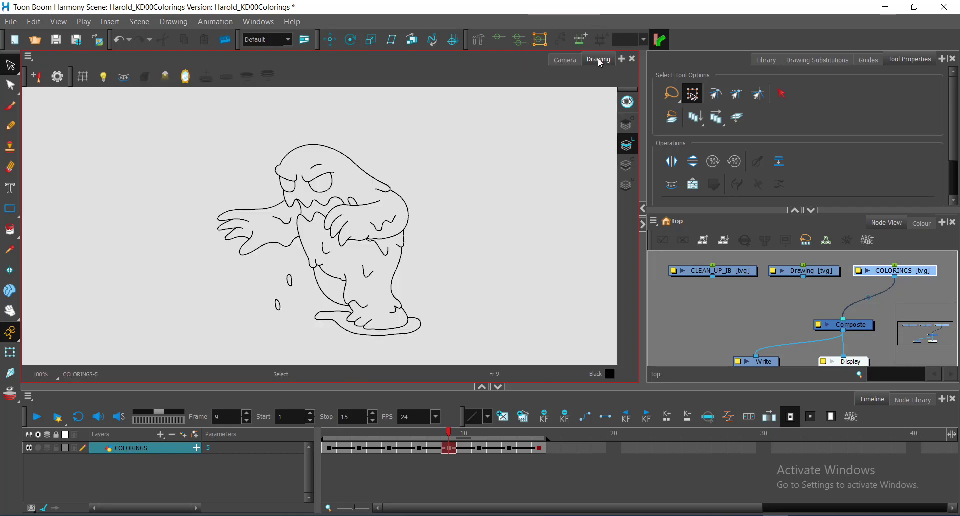
click(628, 166)
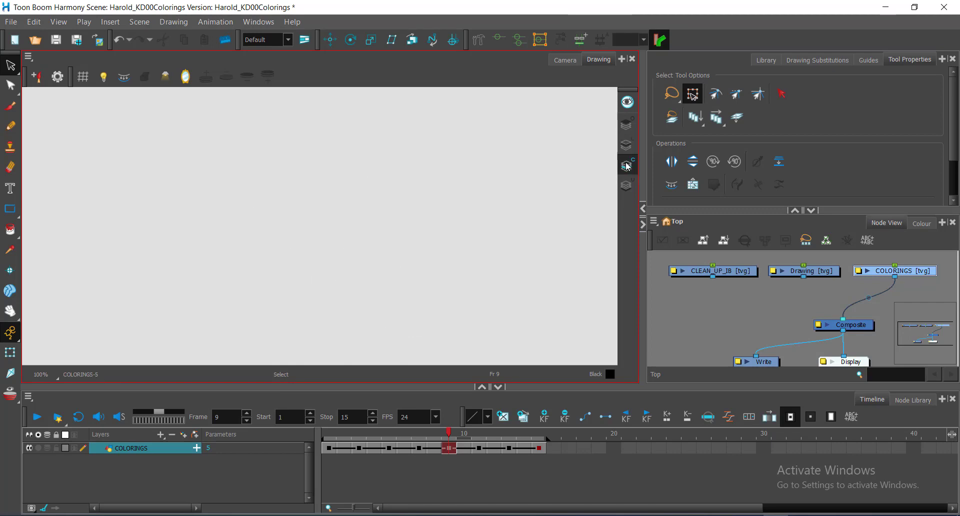
click(623, 149)
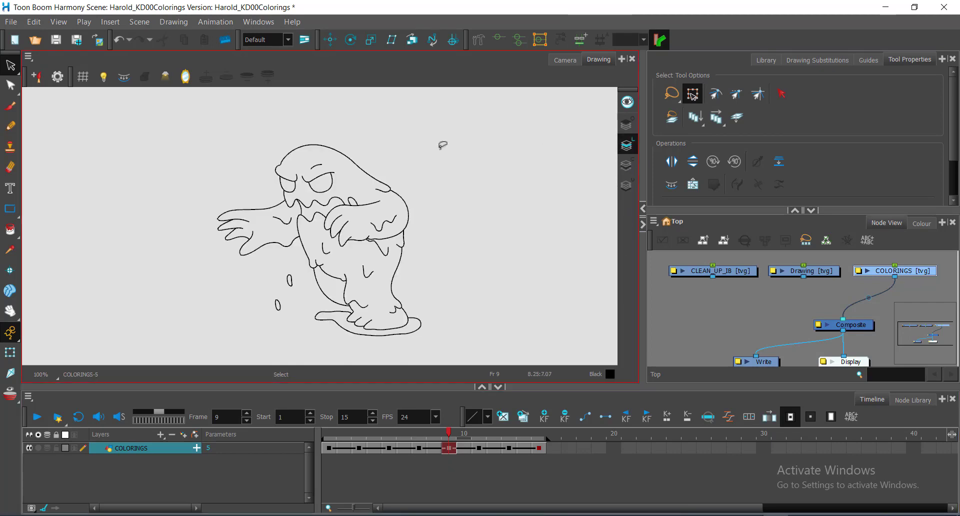
key(ctrl+a)
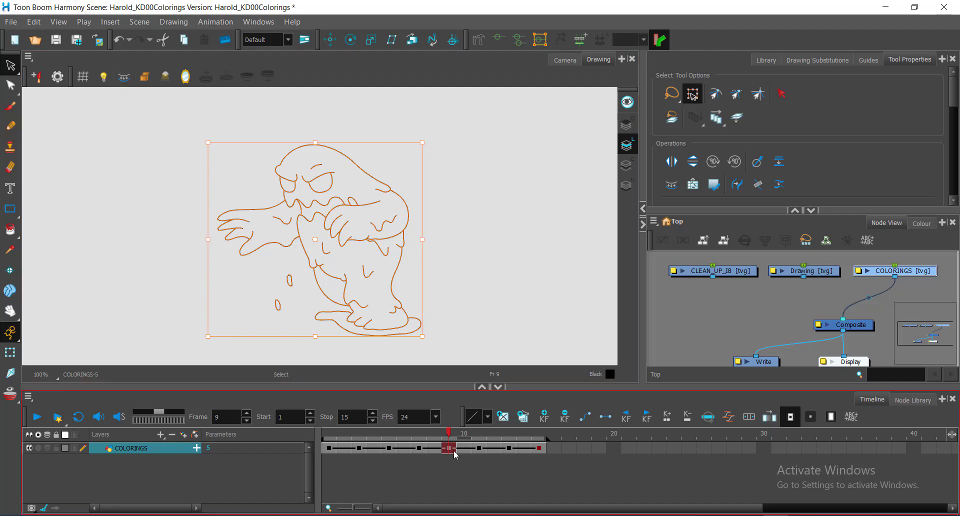
Create Colour Art from all line strokes of the drawings on frames 10, 11 and 12, and clear the selection
click(463, 436)
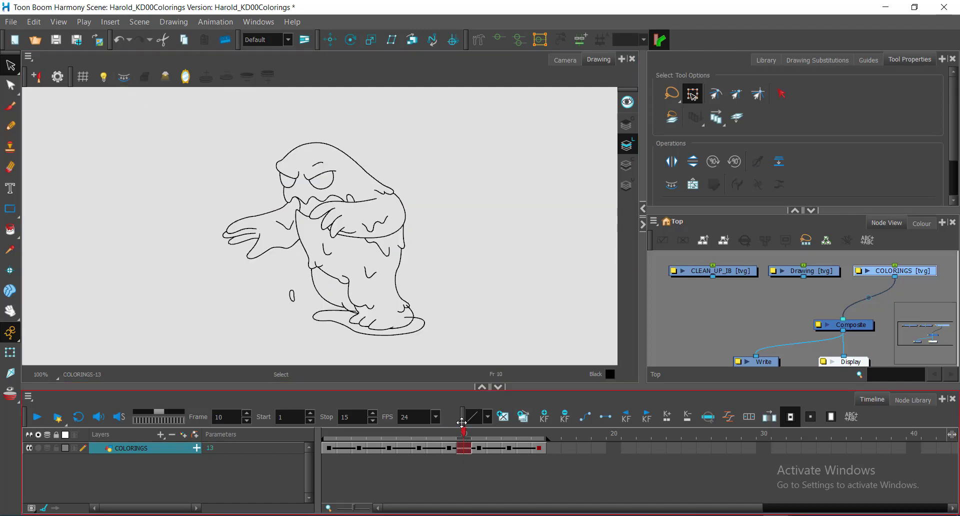
key(ctrl+a)
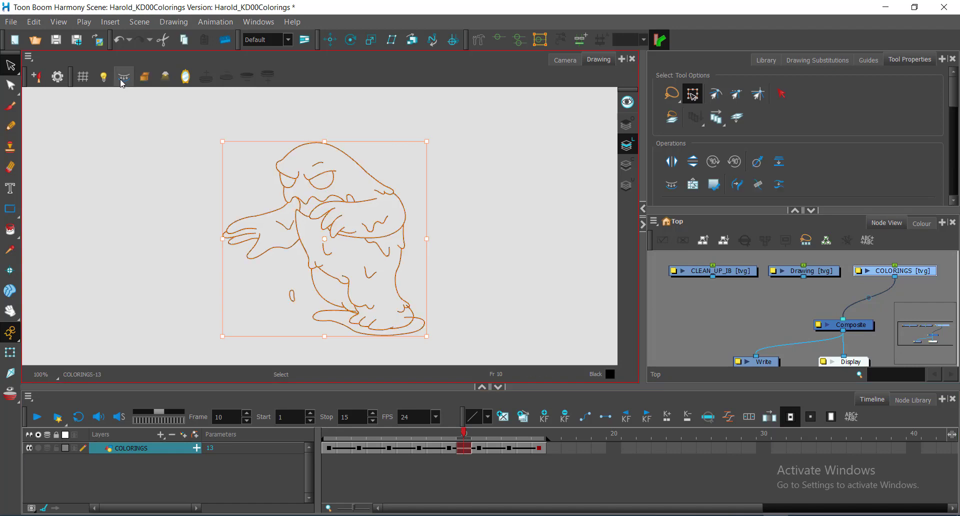
click(478, 436)
key(ctrl+a)
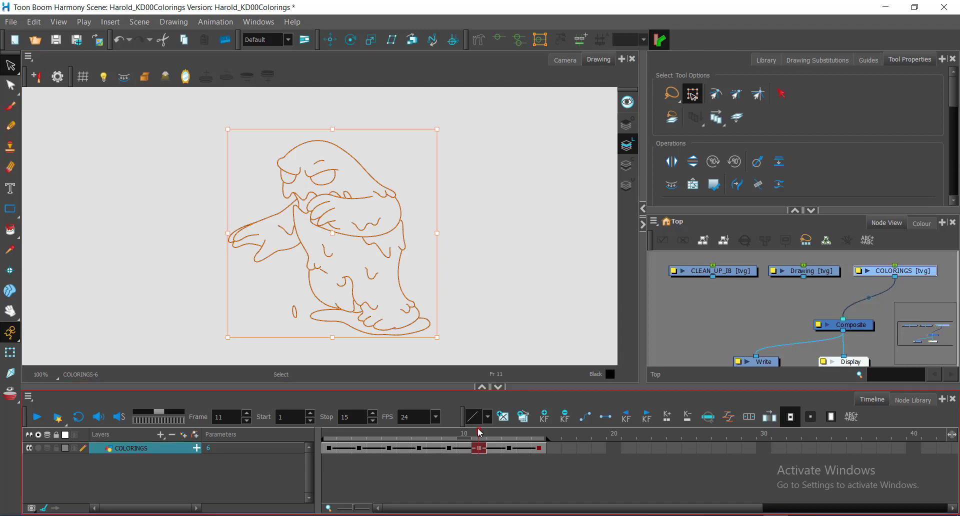
drag(480, 434, 495, 433)
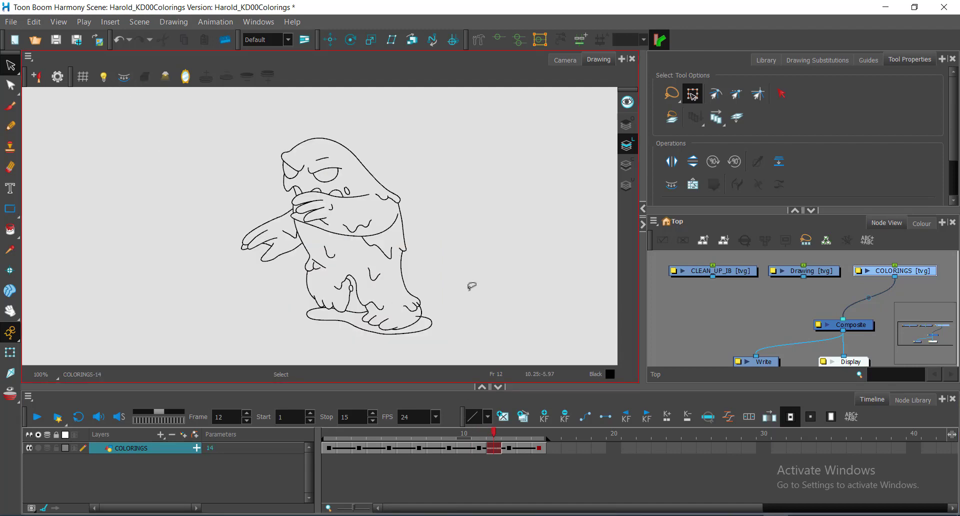
key(ctrl+a)
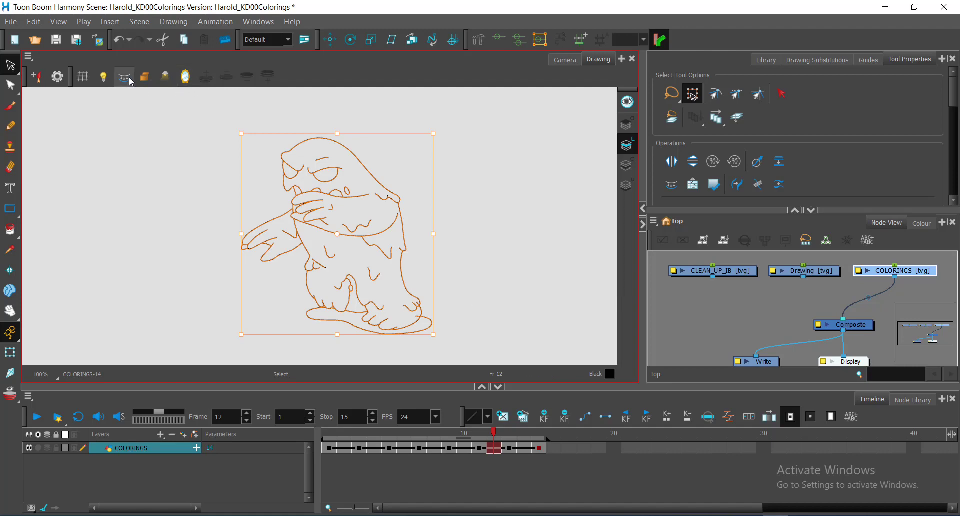
click(547, 268)
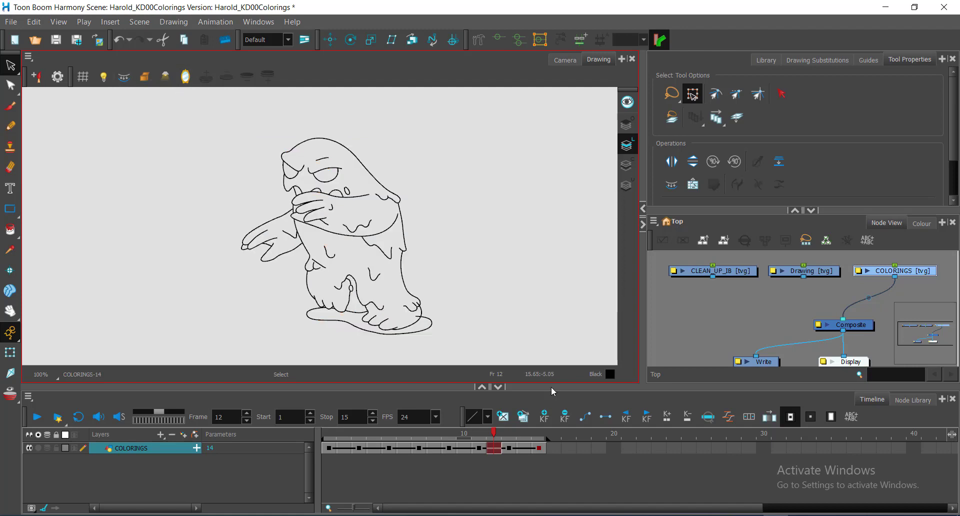
Select frames 13 to 15, create Colour Art from the Line Art on frame 13 and view its Colour Art layer
click(509, 449)
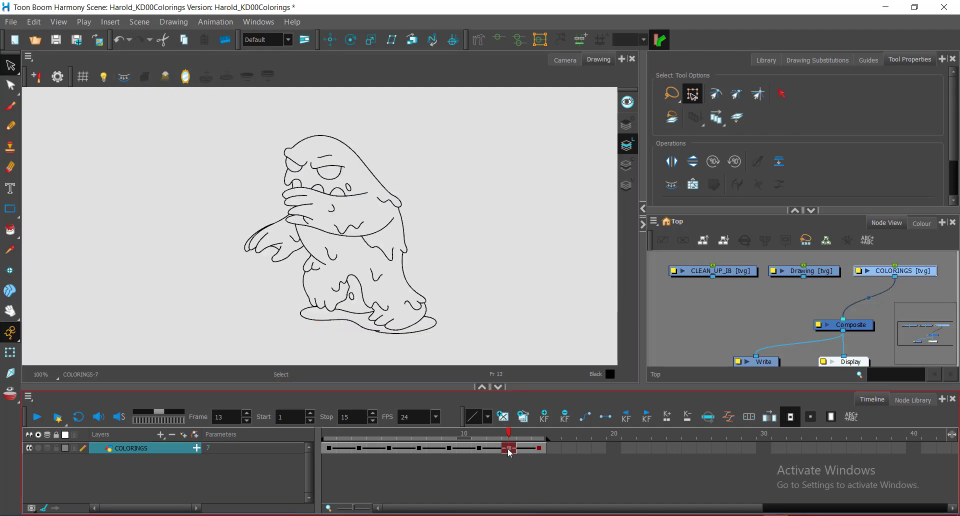
click(540, 453)
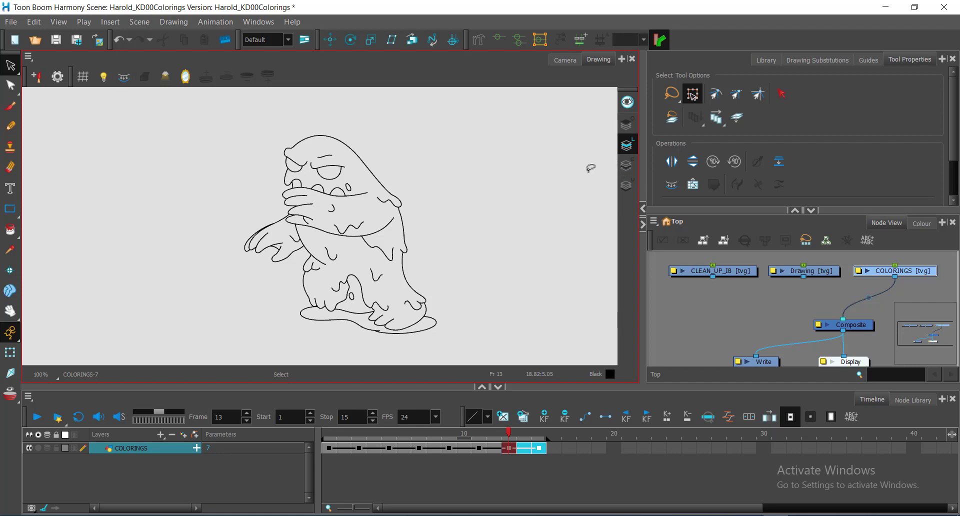
click(627, 165)
key(ctrl+a)
click(509, 433)
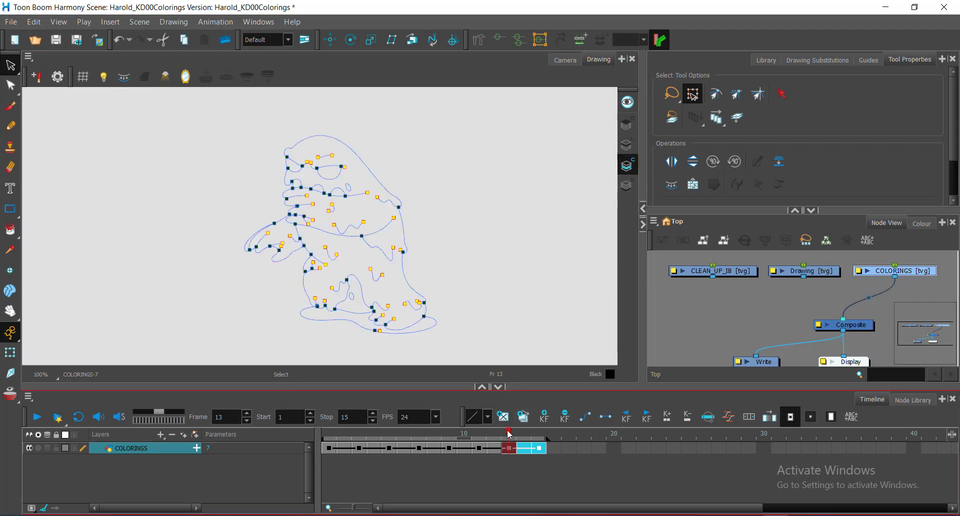
Check the Colour Art layer on frame 14, select frames 14 and 15 and enable Apply to All Frames
click(525, 433)
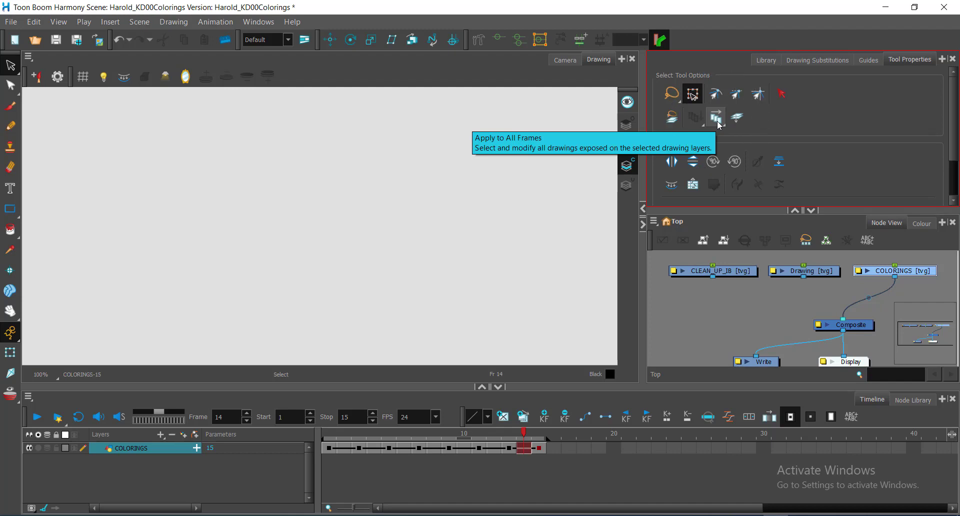
click(513, 448)
drag(525, 451, 542, 453)
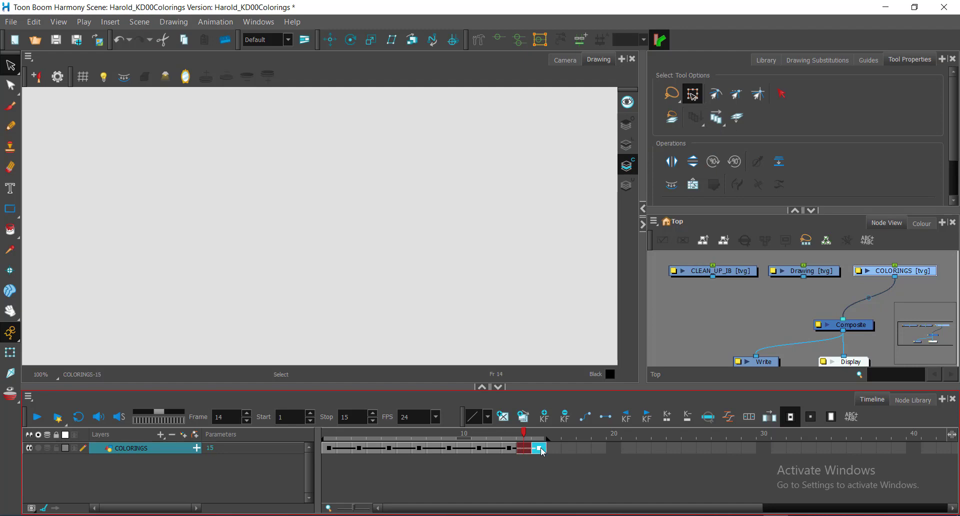
click(721, 122)
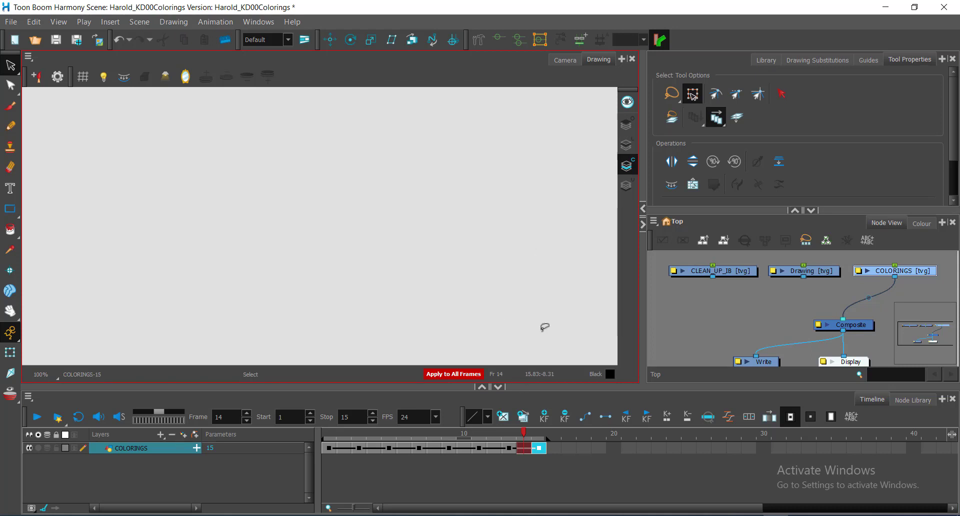
Switch to Line Art, create Colour Art from the strokes on frame 14 and view its Colour Art layer
click(627, 146)
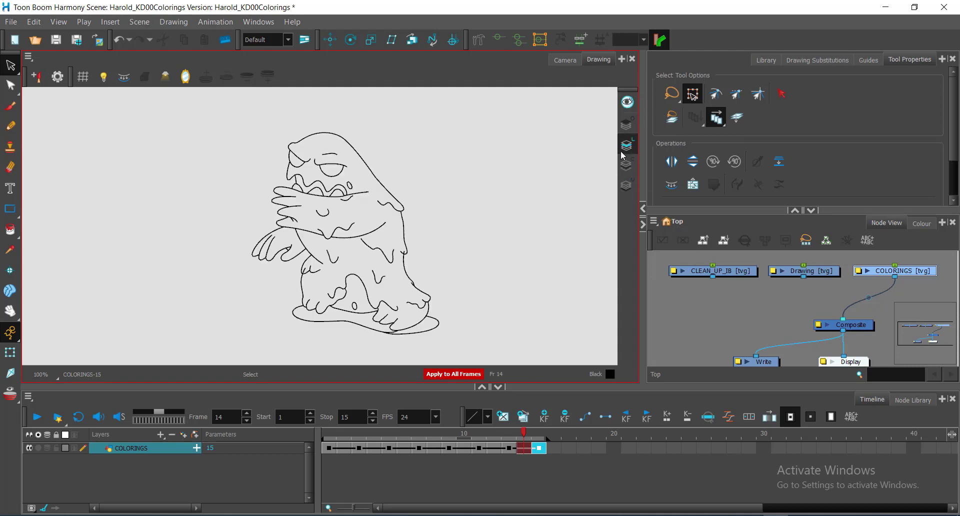
click(674, 187)
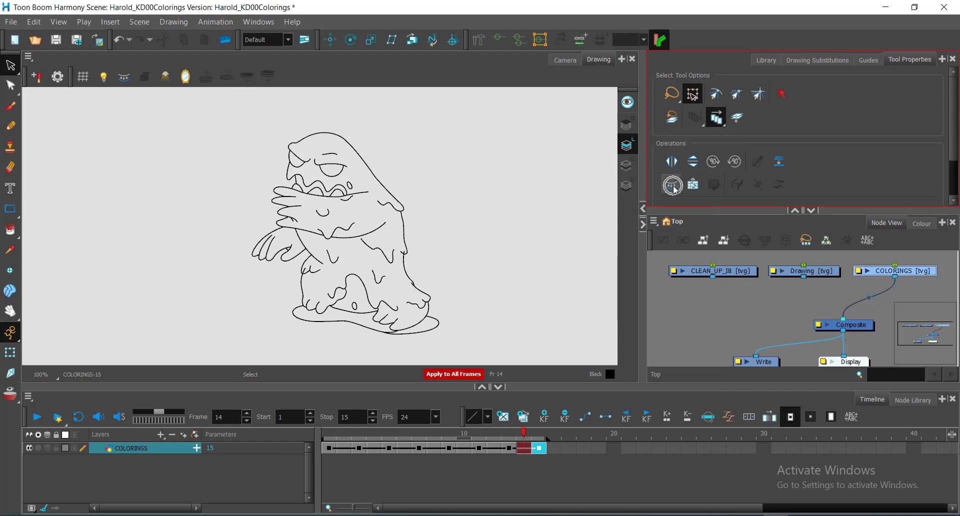
click(123, 78)
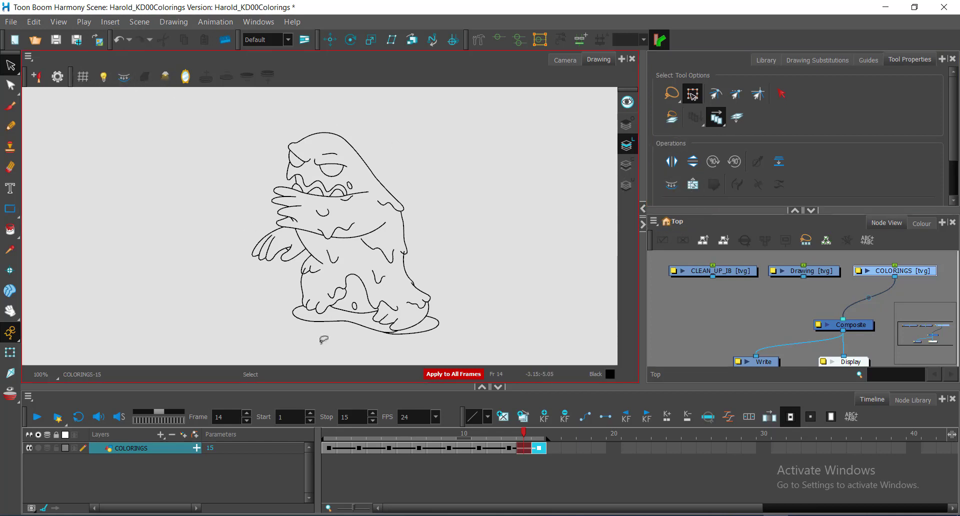
click(626, 166)
click(527, 433)
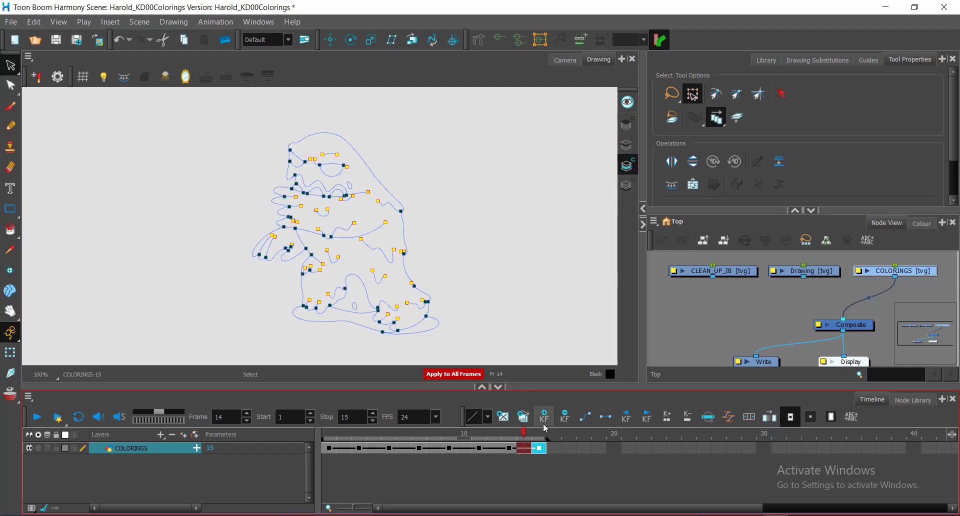
Clear the selection, go back to frame 1 and disable Apply to All Frames for the Select tool
click(529, 475)
mouse_move(525, 439)
mouse_down()
mouse_move(536, 439)
mouse_move(328, 431)
mouse_up()
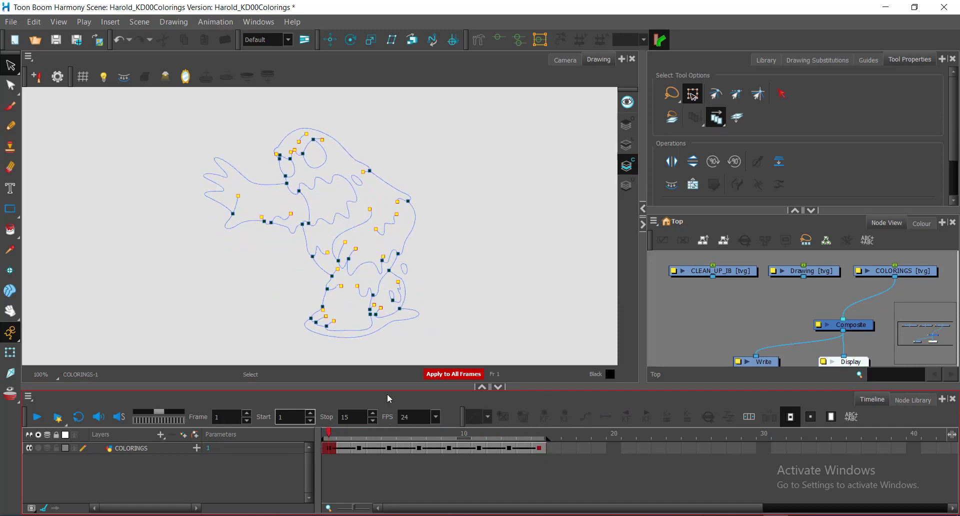
click(718, 119)
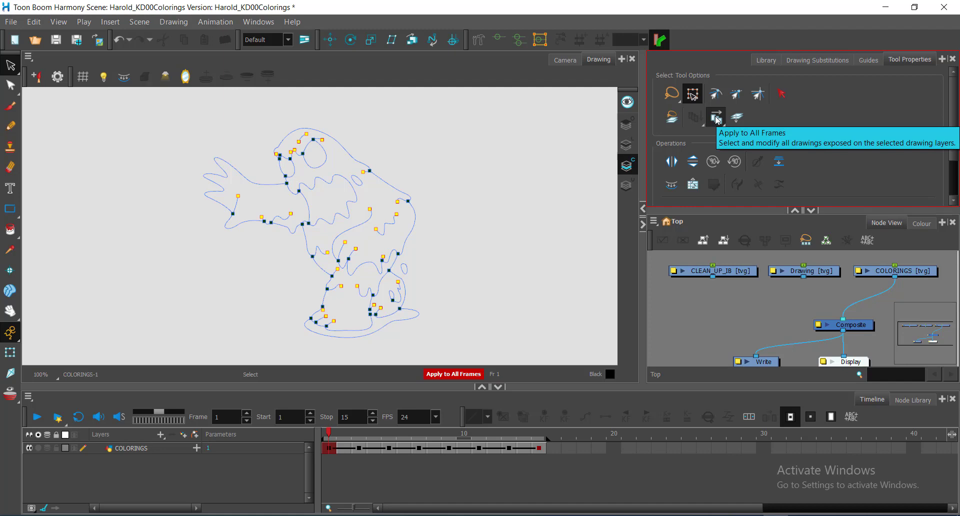
click(719, 120)
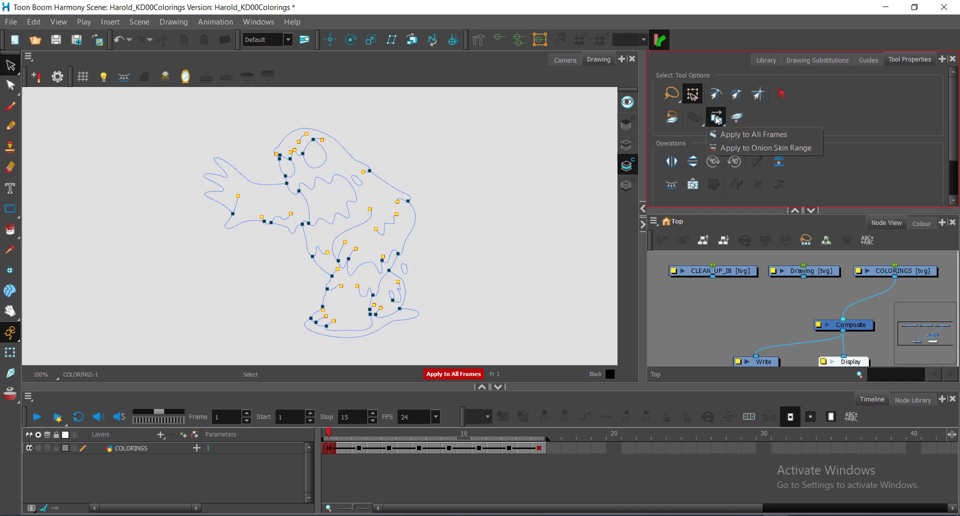
click(542, 168)
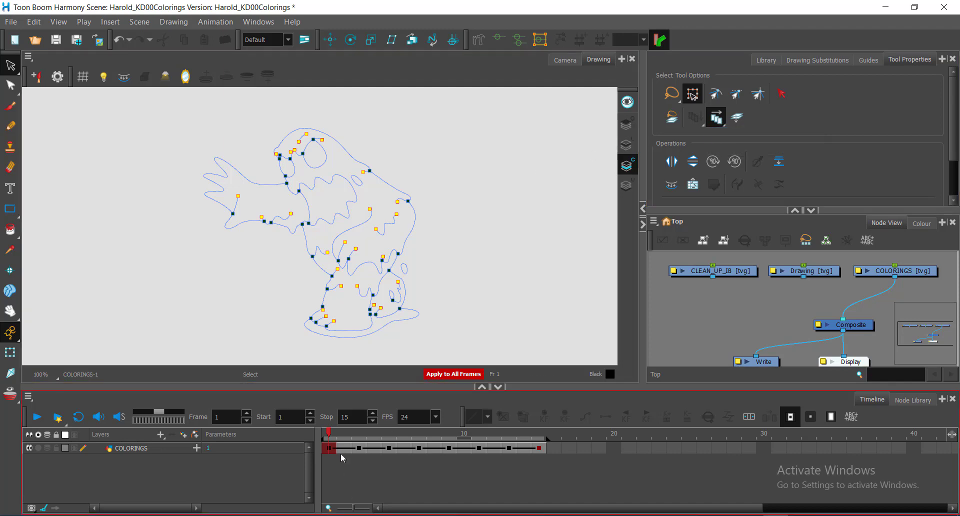
click(717, 117)
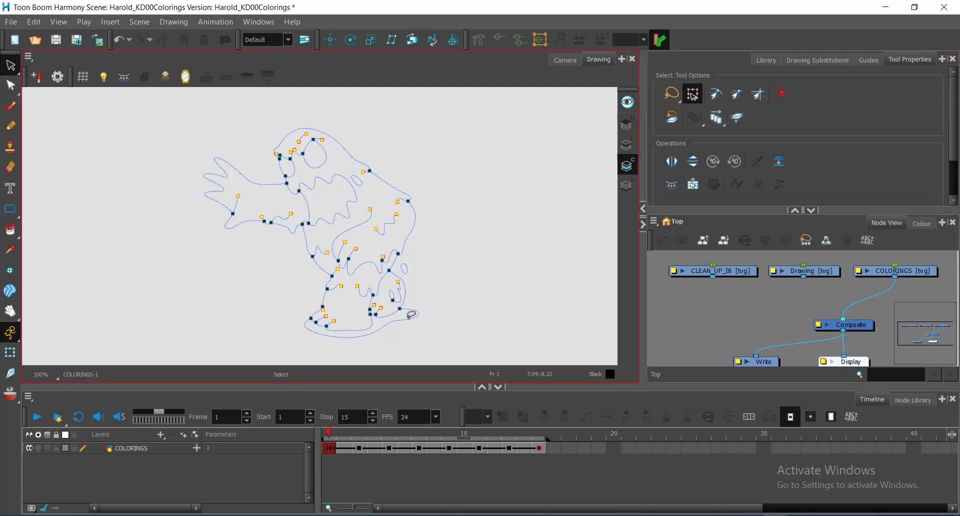
Play back the COLORINGS animation in the Drawing view with Colour Art as the current layer
click(38, 417)
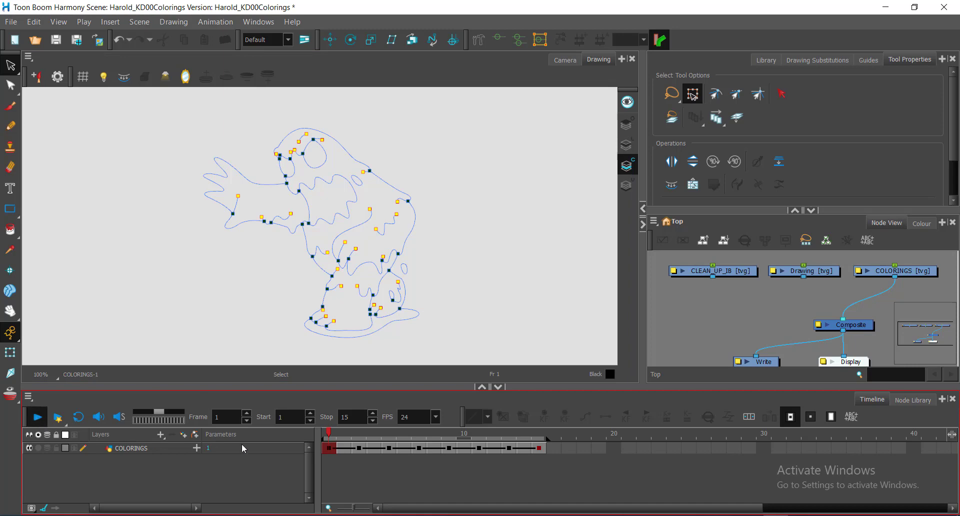
click(37, 417)
click(38, 418)
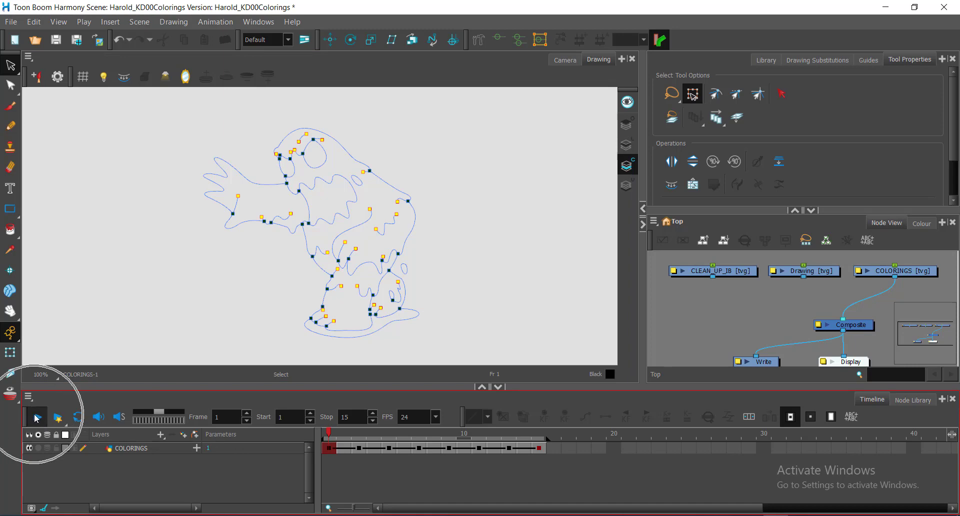
click(35, 415)
click(35, 415)
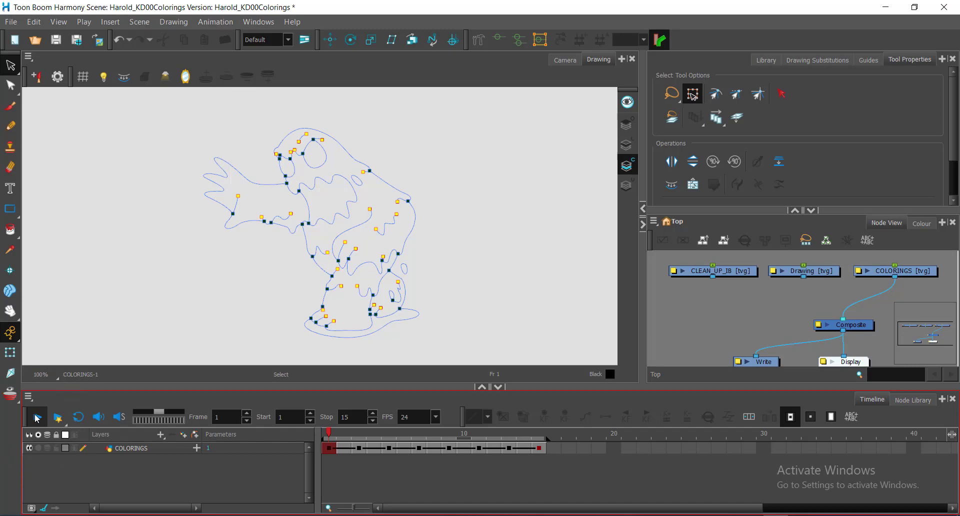
click(599, 59)
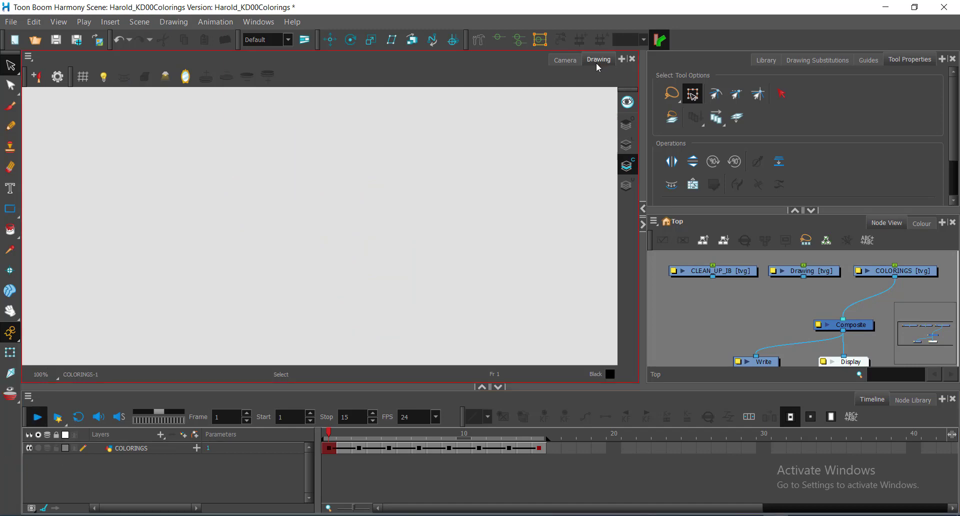
Compare the Line Art and Colour Art layers of the drawing on frame 1, ending on Line Art
click(628, 146)
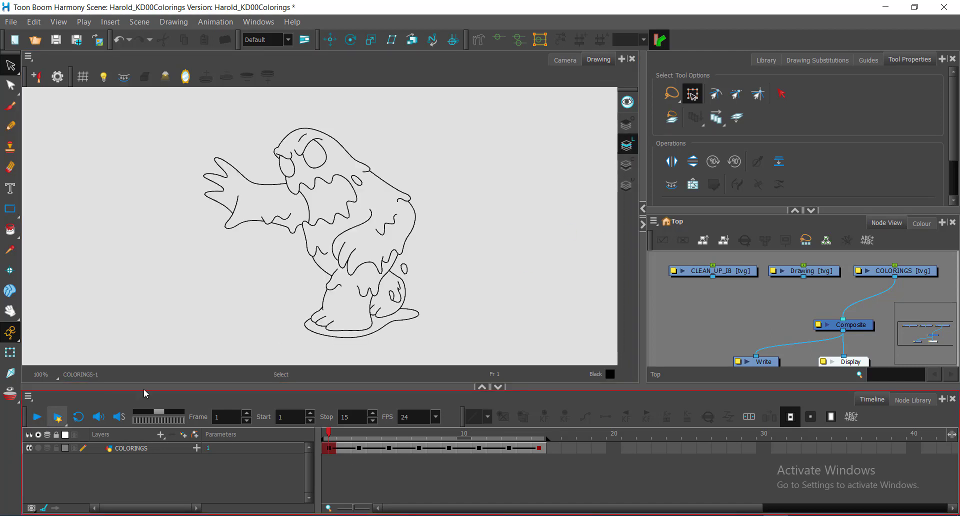
key(ctrl+a)
click(627, 166)
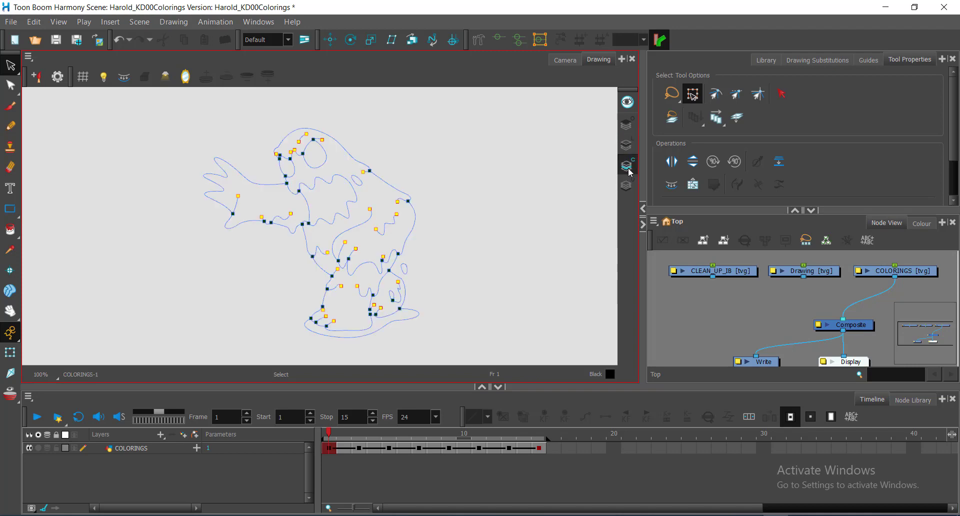
click(628, 145)
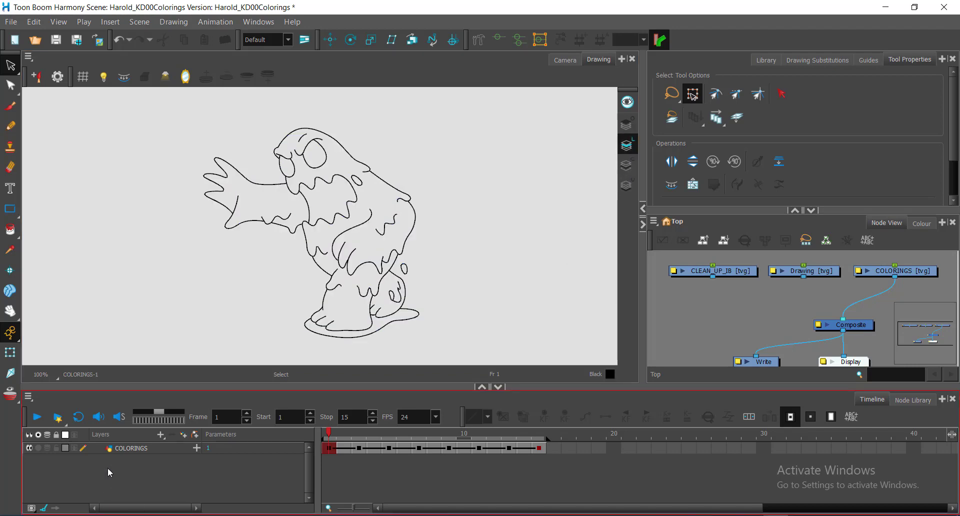
Switch to the Camera view and play back the animation with Line Art as the current layer
click(36, 425)
click(563, 58)
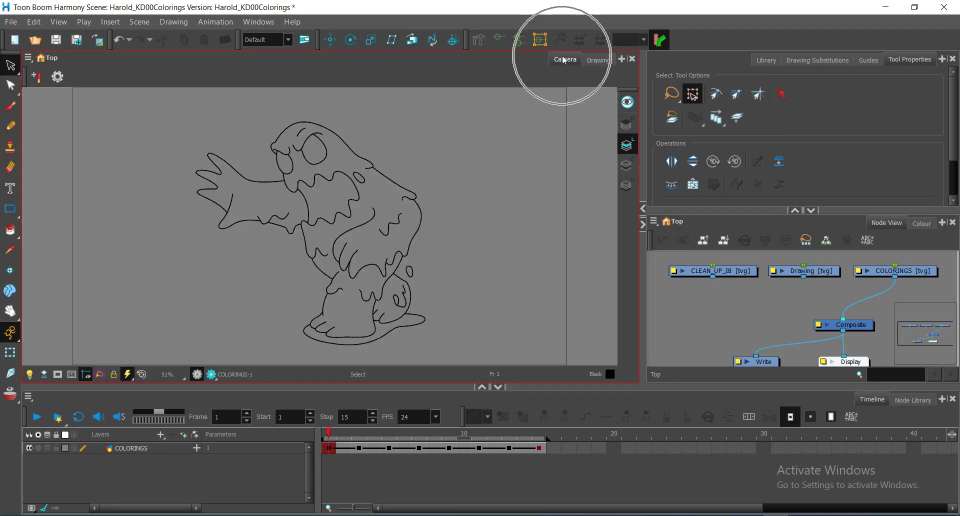
click(41, 420)
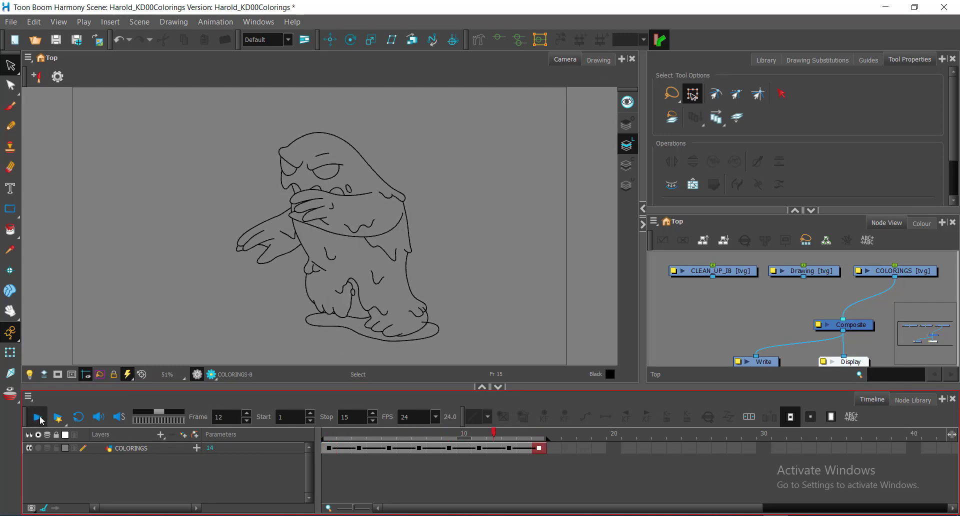
Play the animation with Colour Art as the current layer, return to frame 1 and switch back to Line Art
click(629, 164)
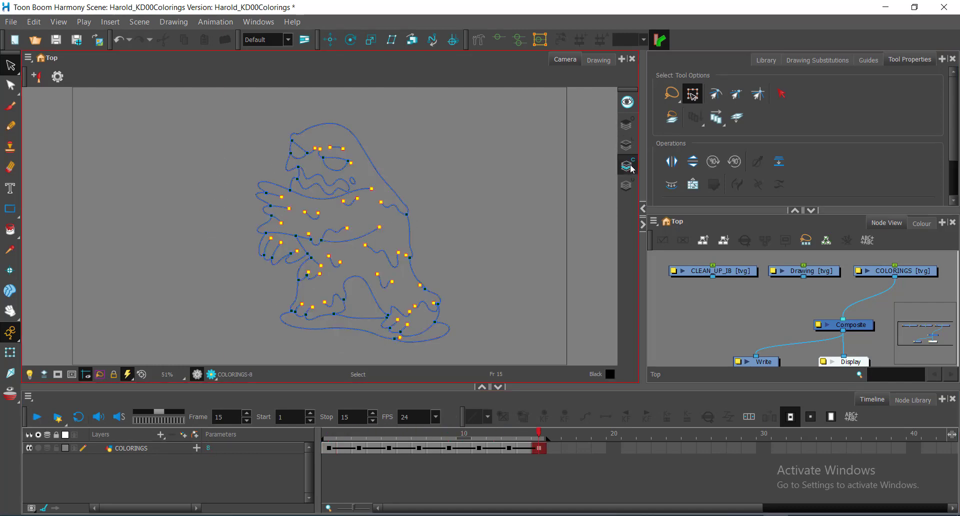
click(42, 422)
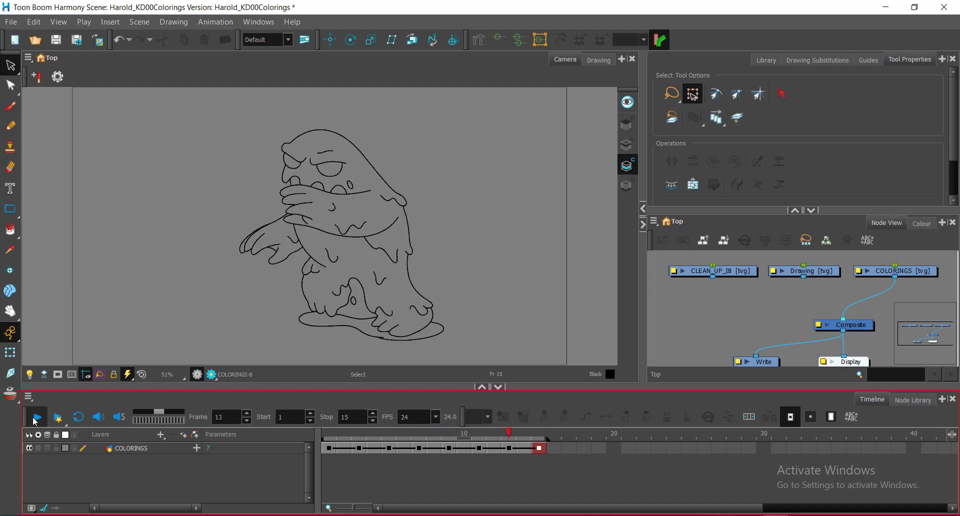
mouse_move(338, 431)
mouse_down()
mouse_move(540, 440)
mouse_move(351, 441)
mouse_move(532, 450)
mouse_move(275, 434)
mouse_move(588, 456)
mouse_move(313, 436)
mouse_up()
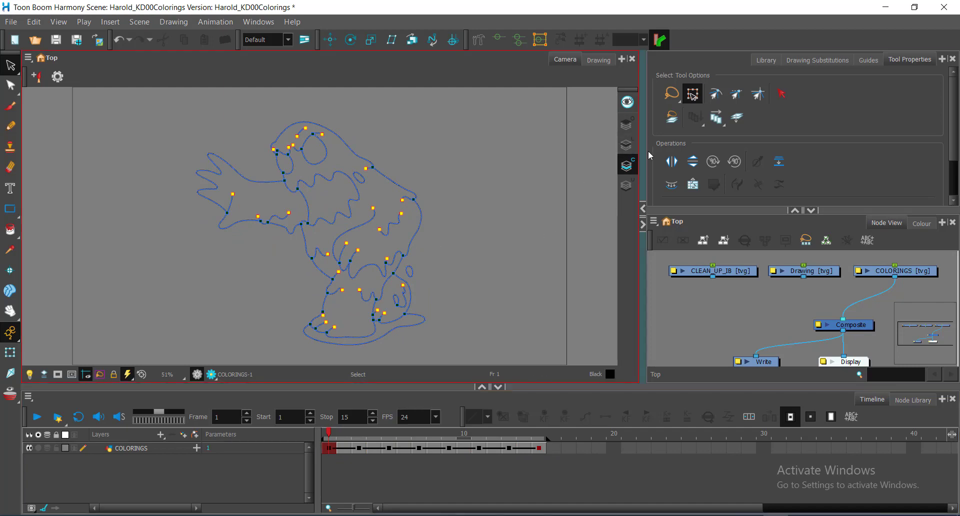
click(628, 146)
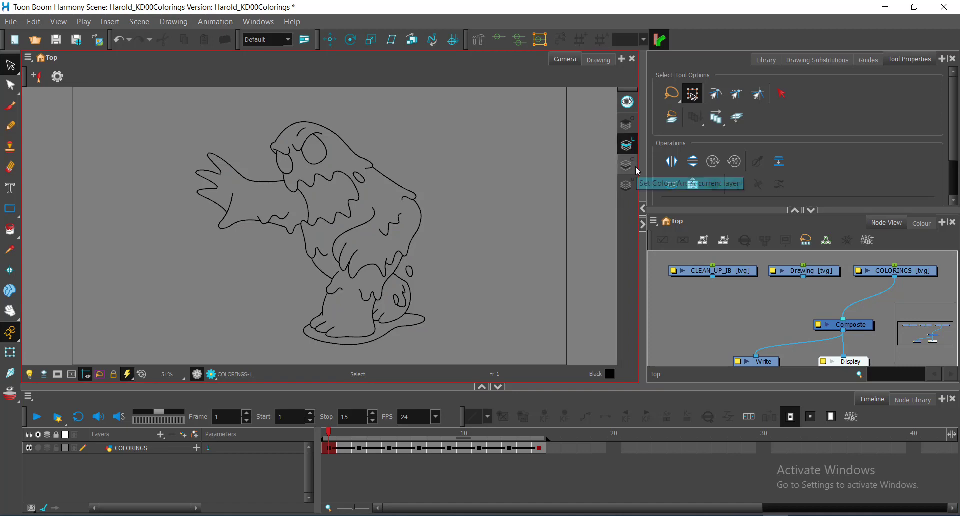